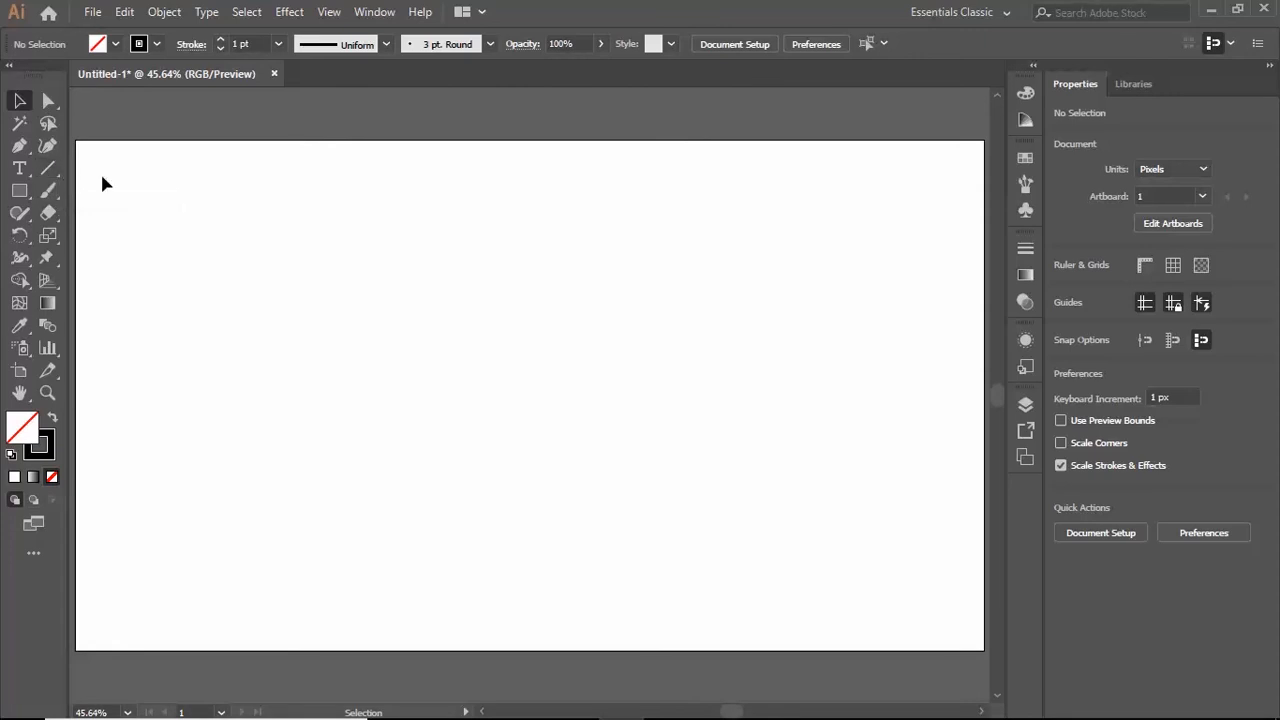
- Draw a rectangular grid about 876 by 405 px in the middle of the artboard, and delete it
click(47, 172)
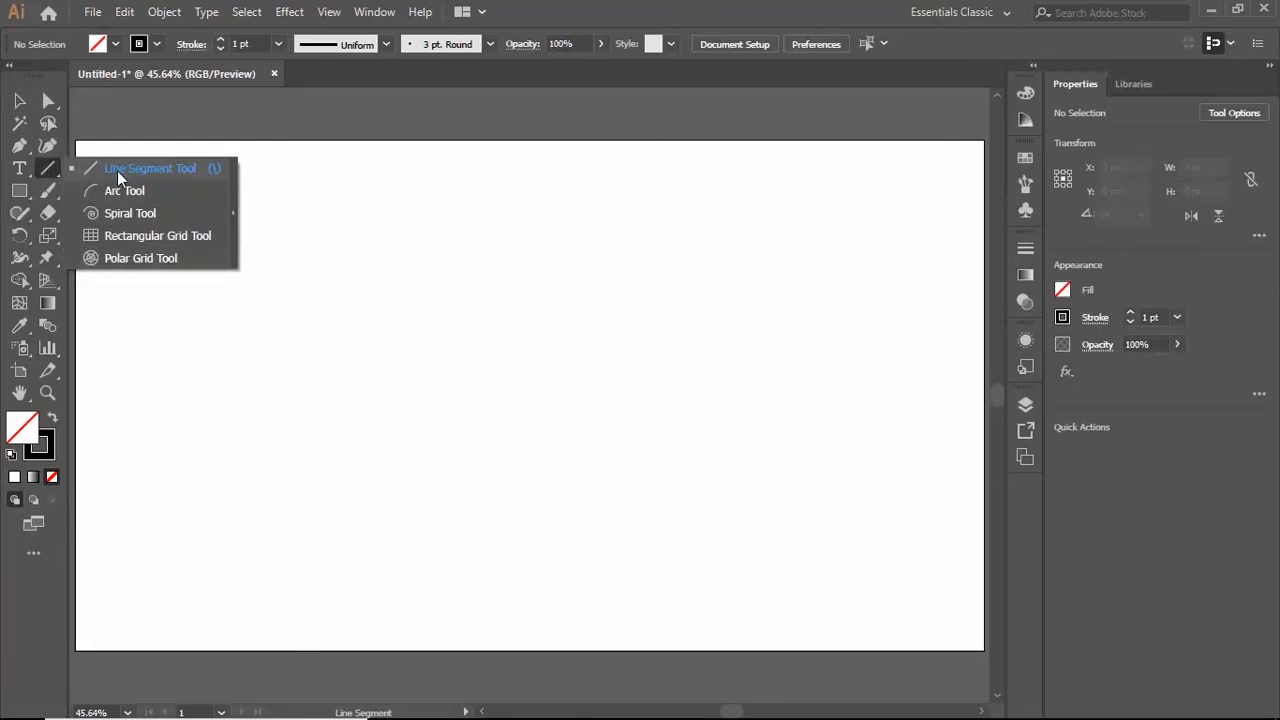
click(174, 234)
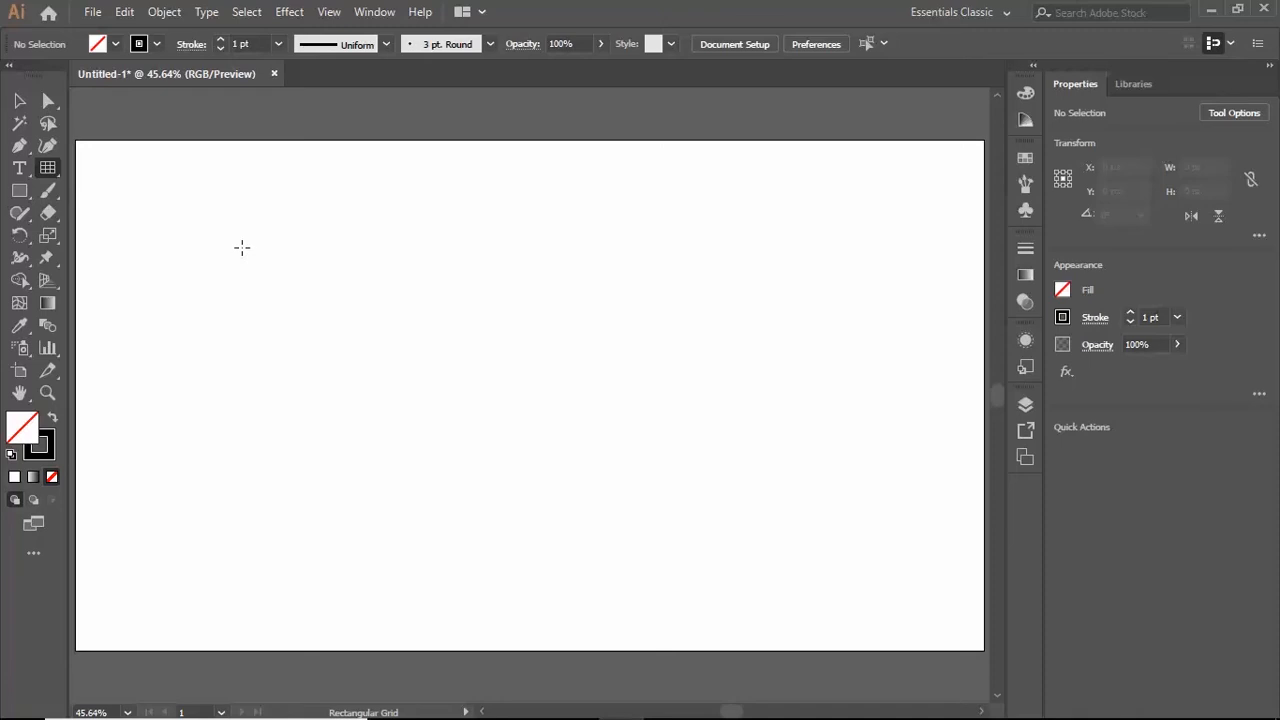
drag(242, 248, 825, 517)
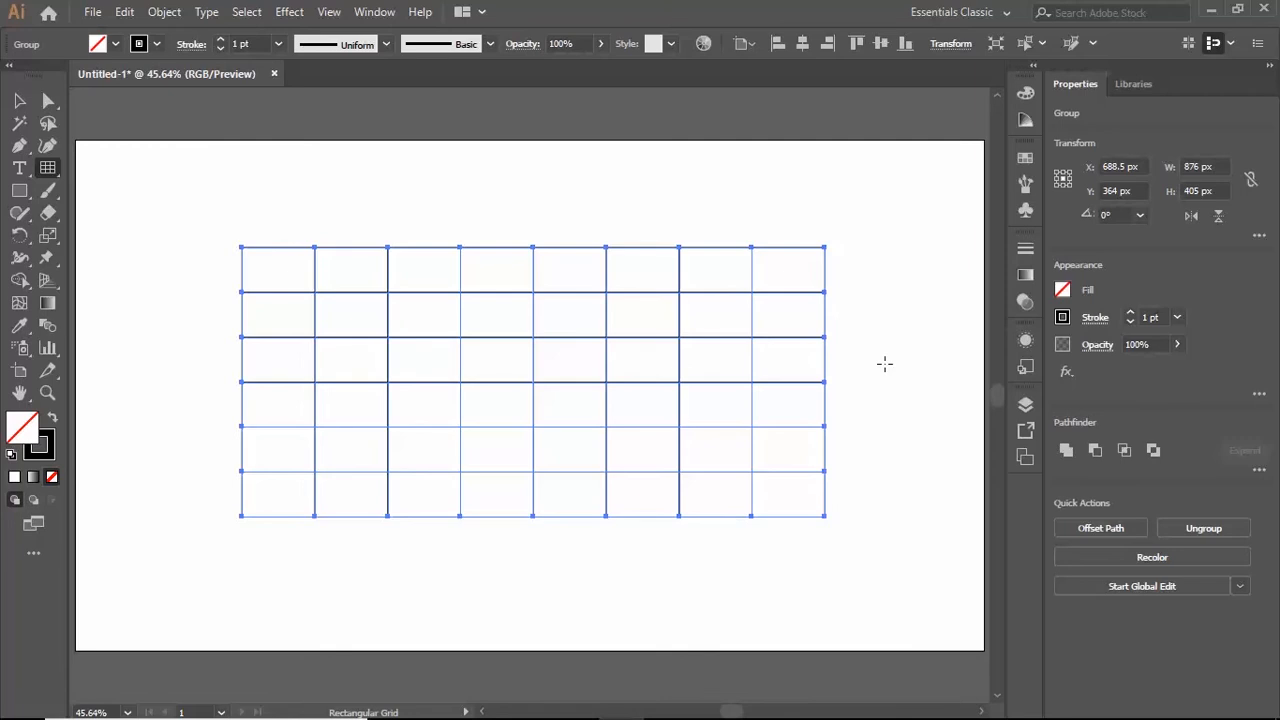
key(Delete)
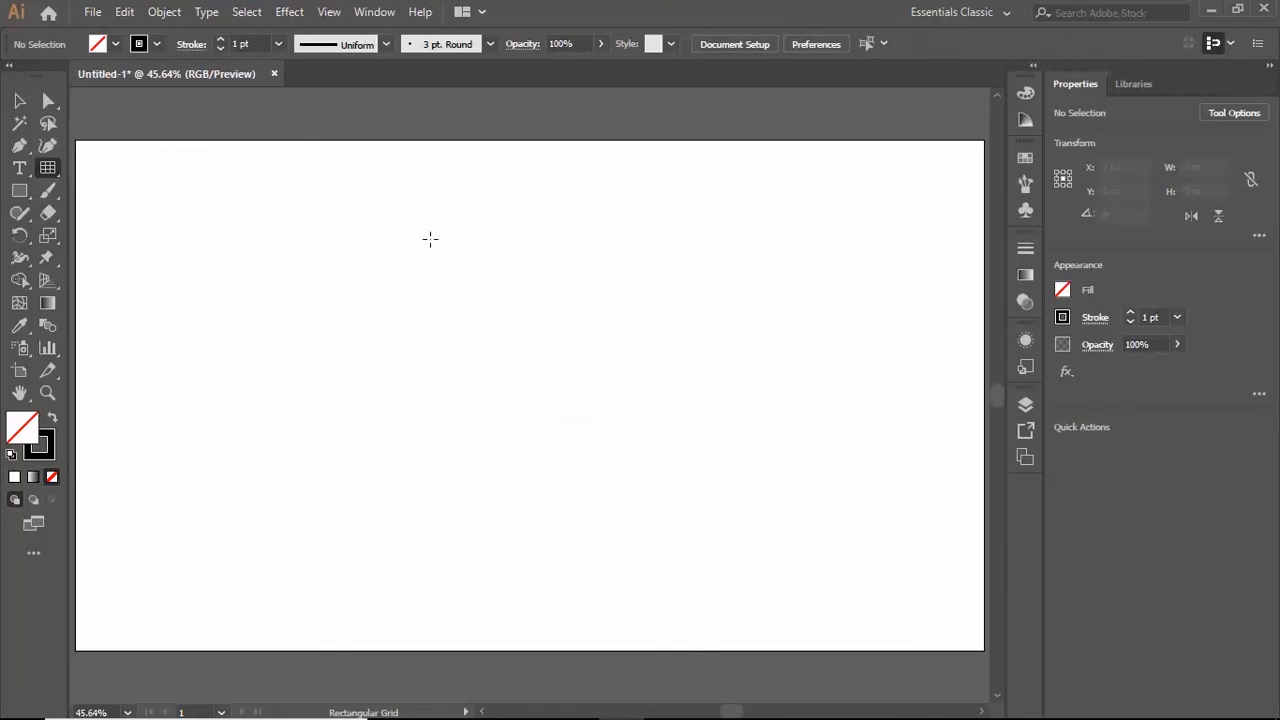
- Create a rectangular grid from the default options at 876 by 405 px, and undo it
click(248, 227)
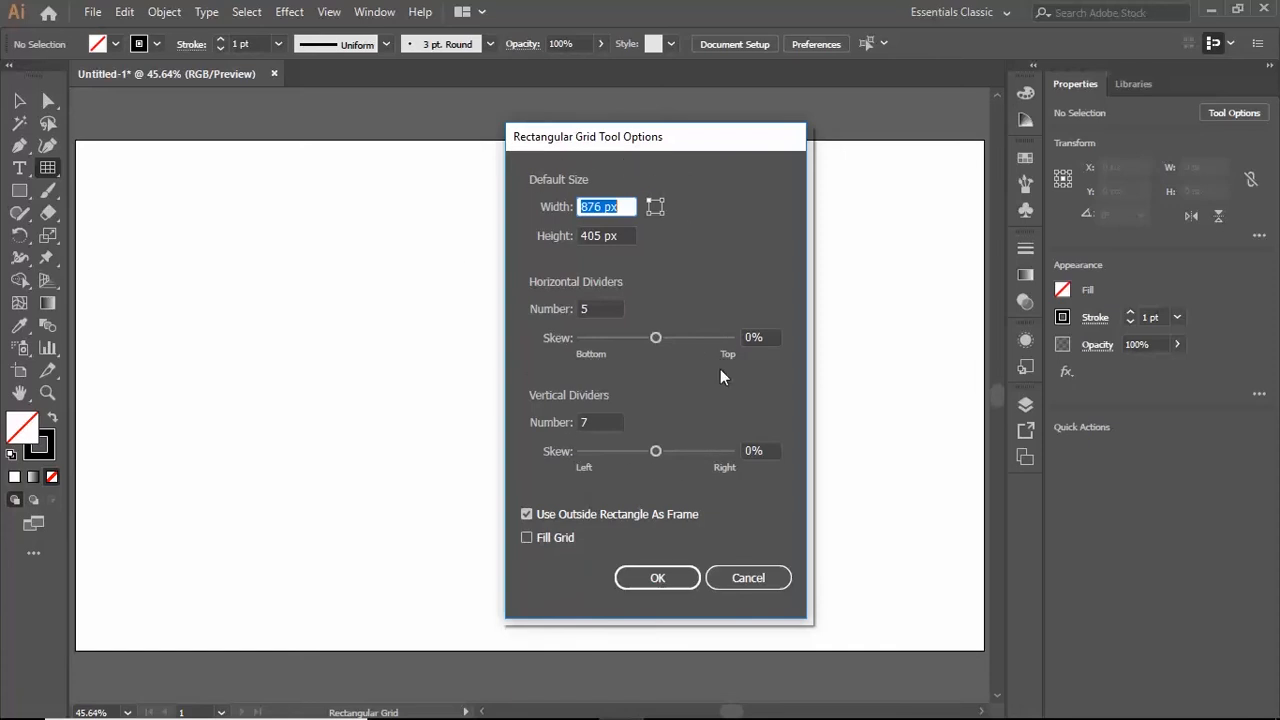
click(668, 585)
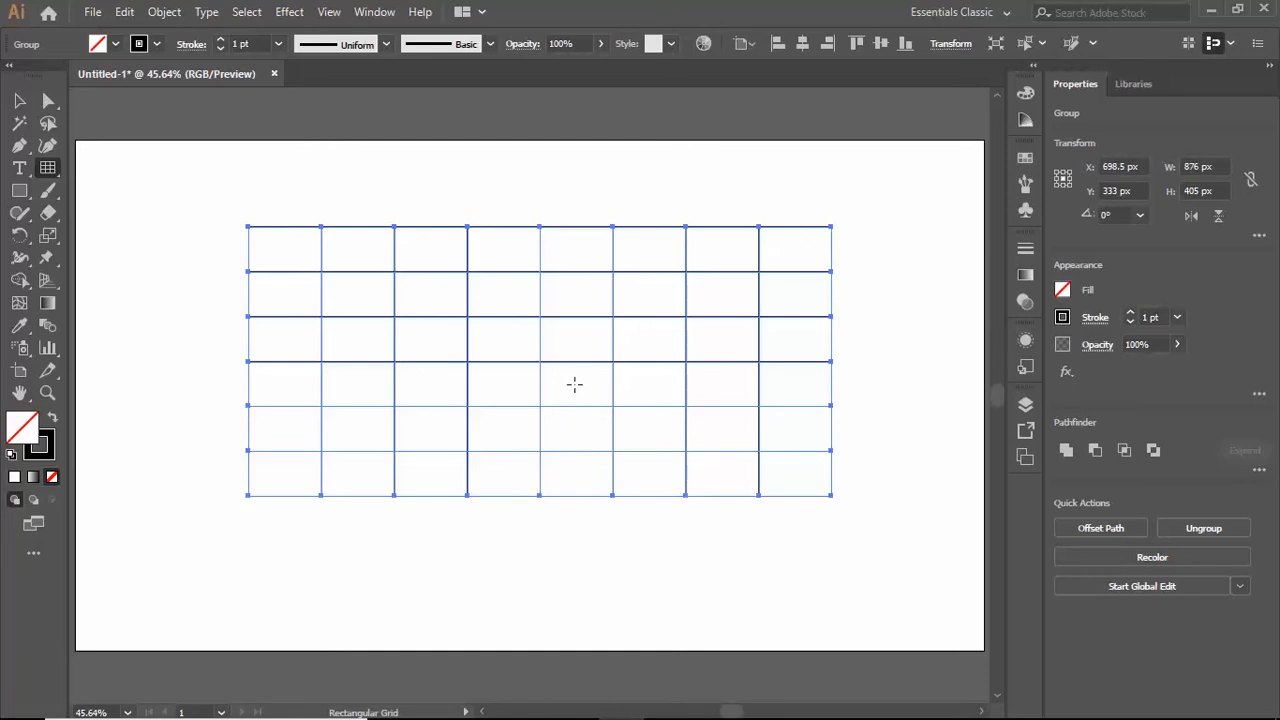
key(ctrl+z)
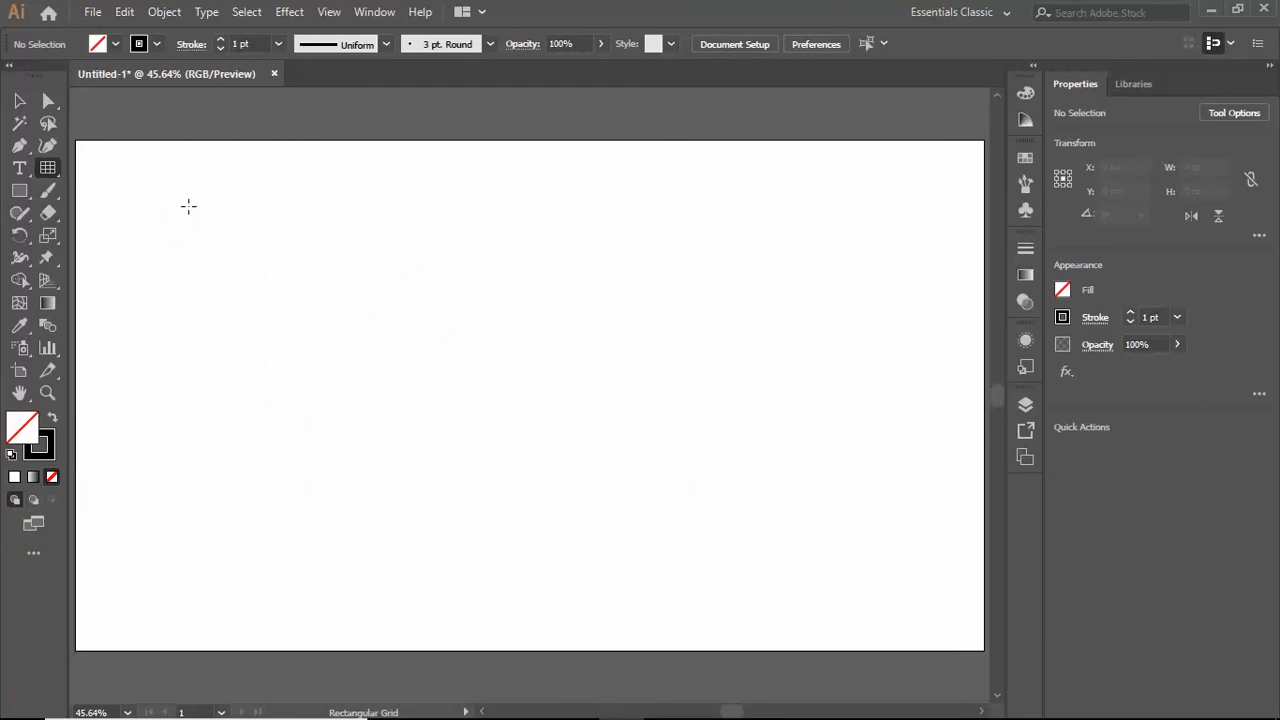
- Open the rectangular grid options for a new grid and set its size to 800 px wide and 600 px high
click(188, 206)
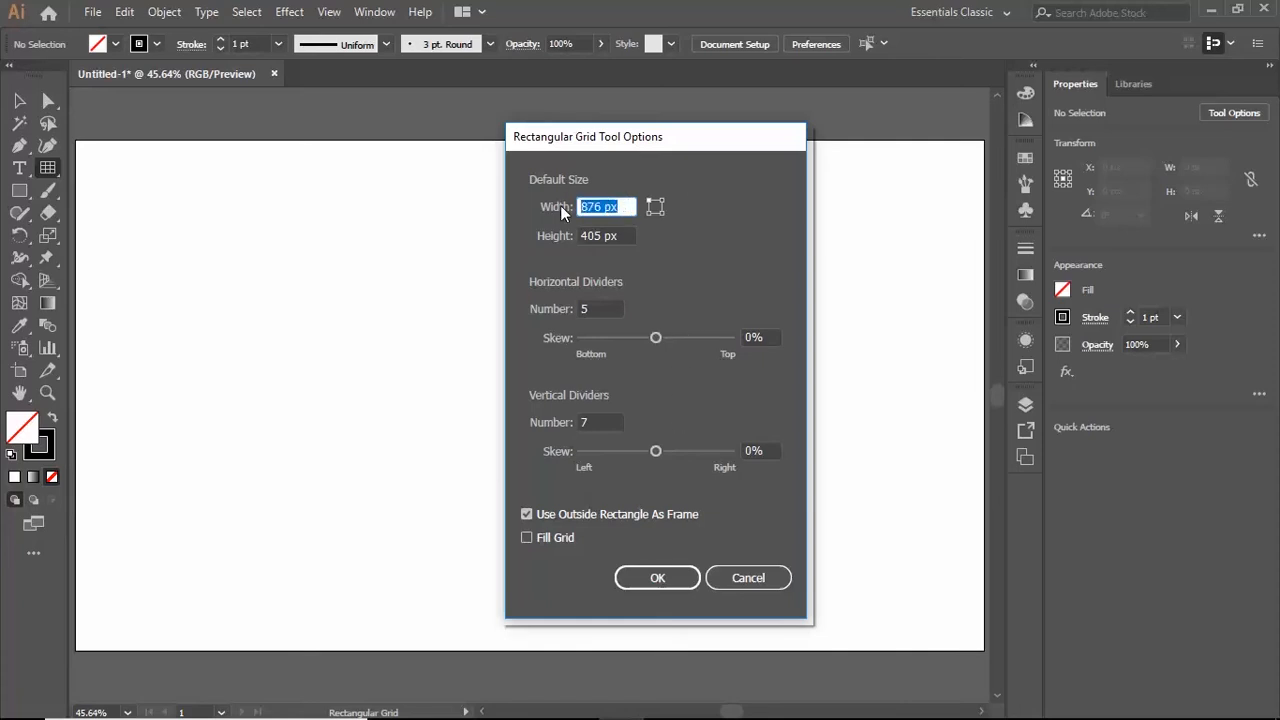
text(800)
click(624, 236)
drag(623, 235, 567, 236)
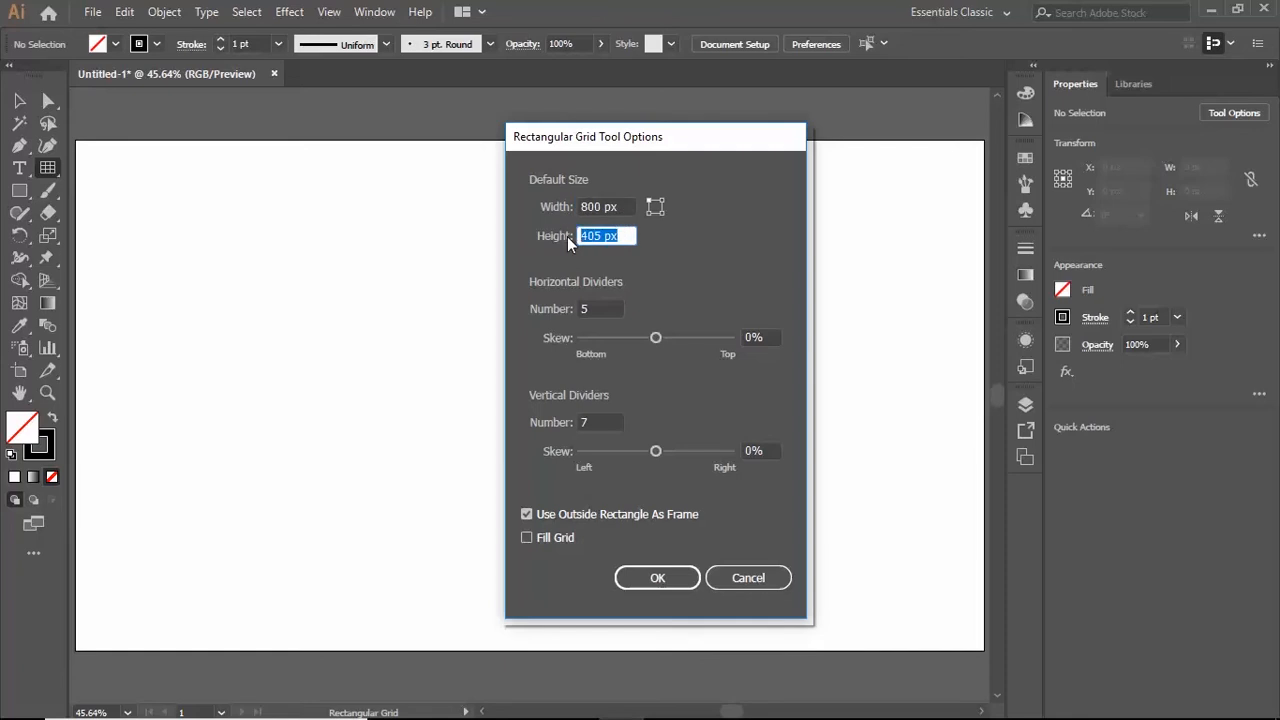
text(600)
- Create the grid with 5 horizontal and 7 vertical dividers, and delete it from the artboard
click(590, 308)
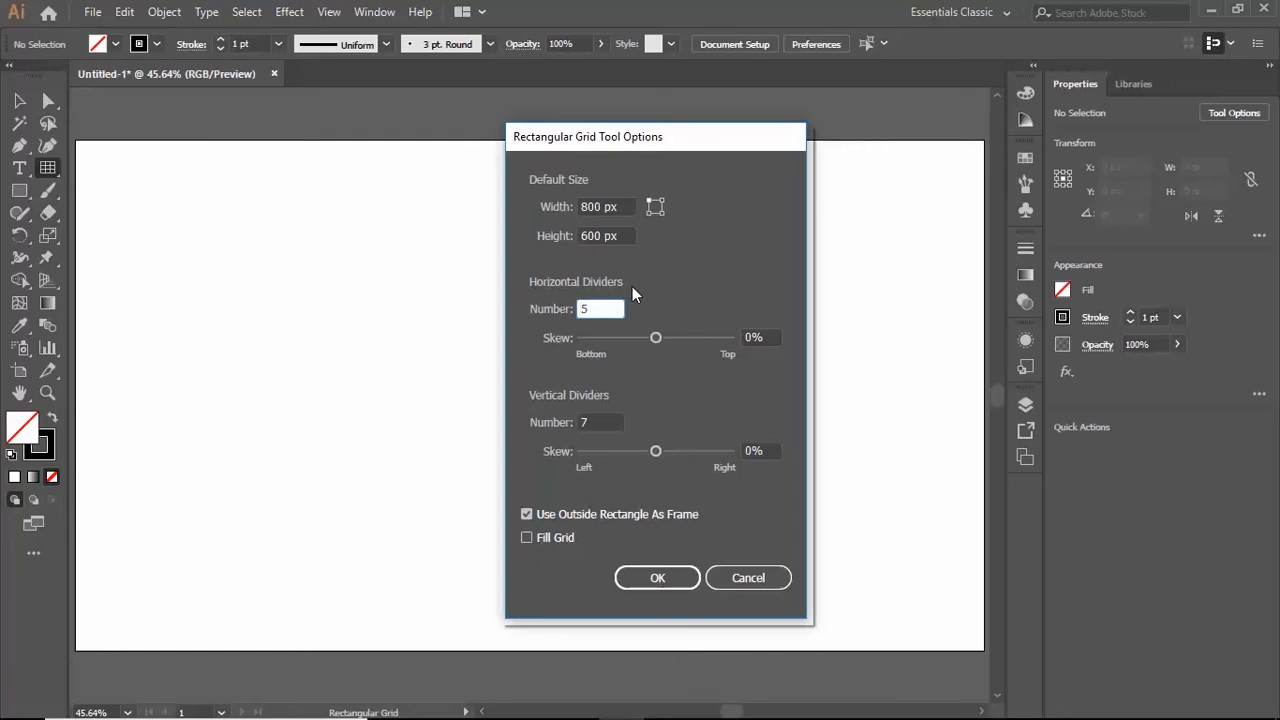
double_click(616, 309)
click(599, 310)
drag(599, 310, 577, 312)
text(5)
drag(602, 422, 551, 430)
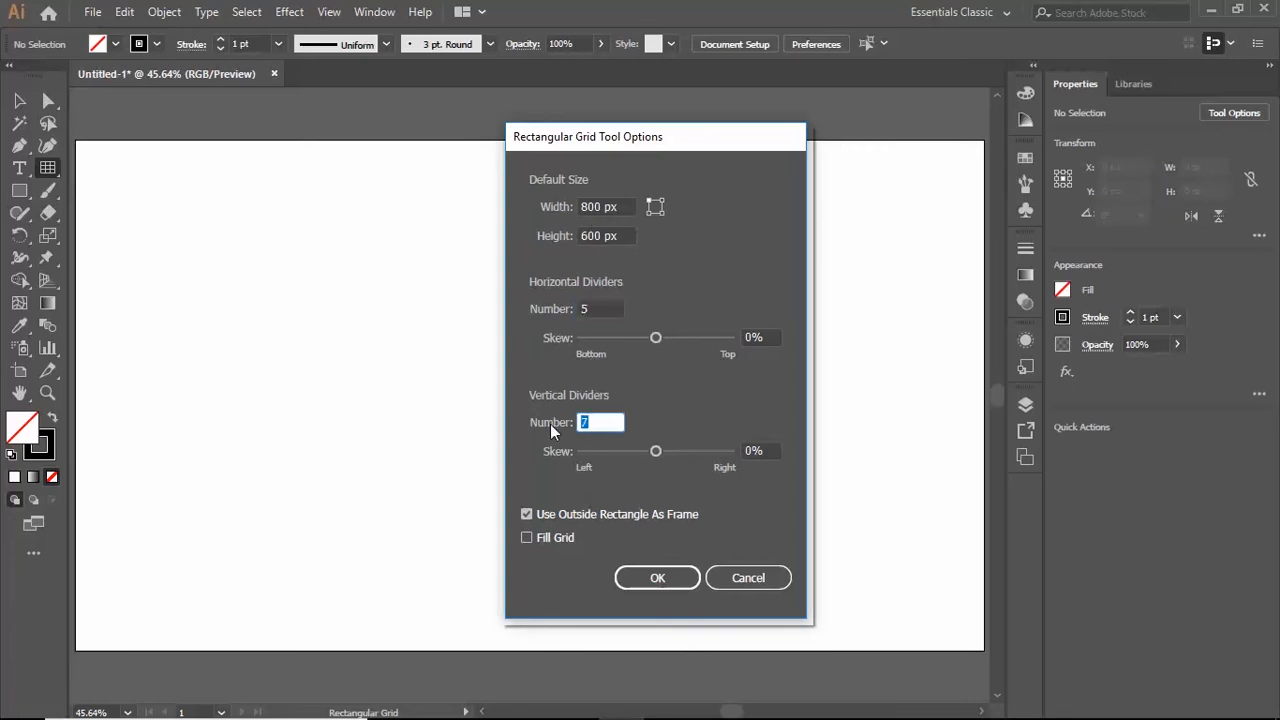
text(7)
click(645, 574)
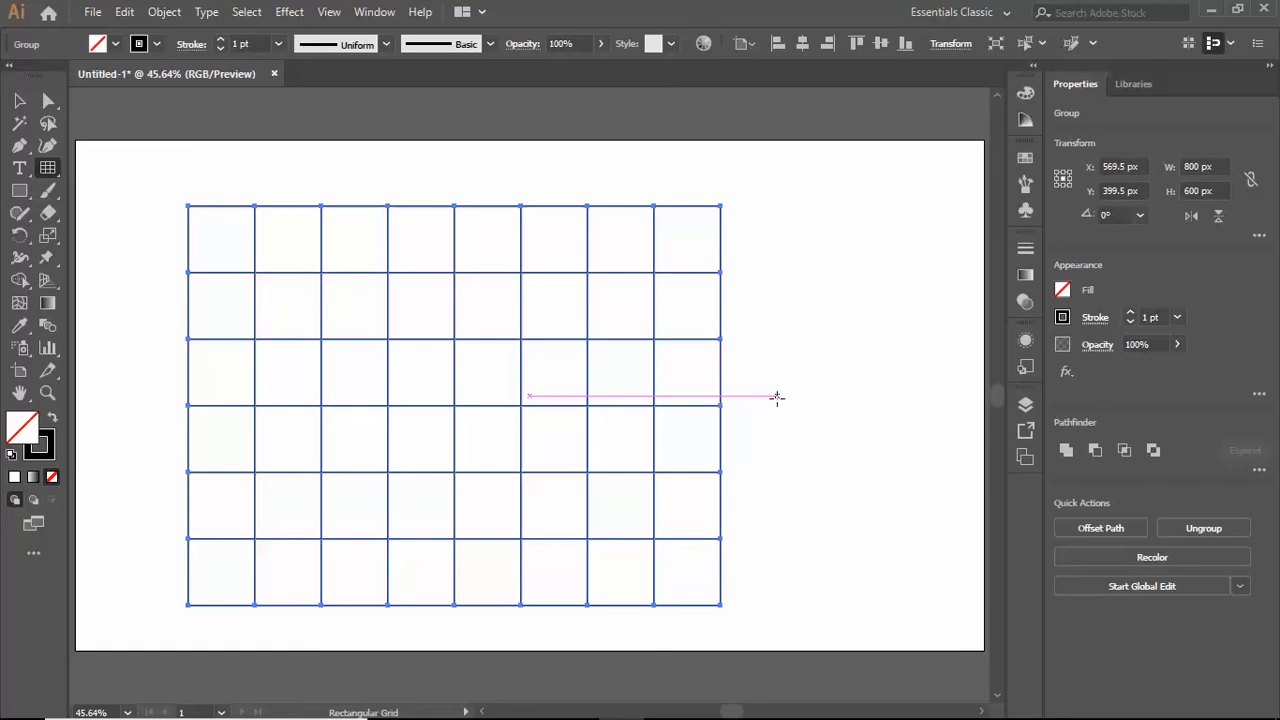
key(Delete)
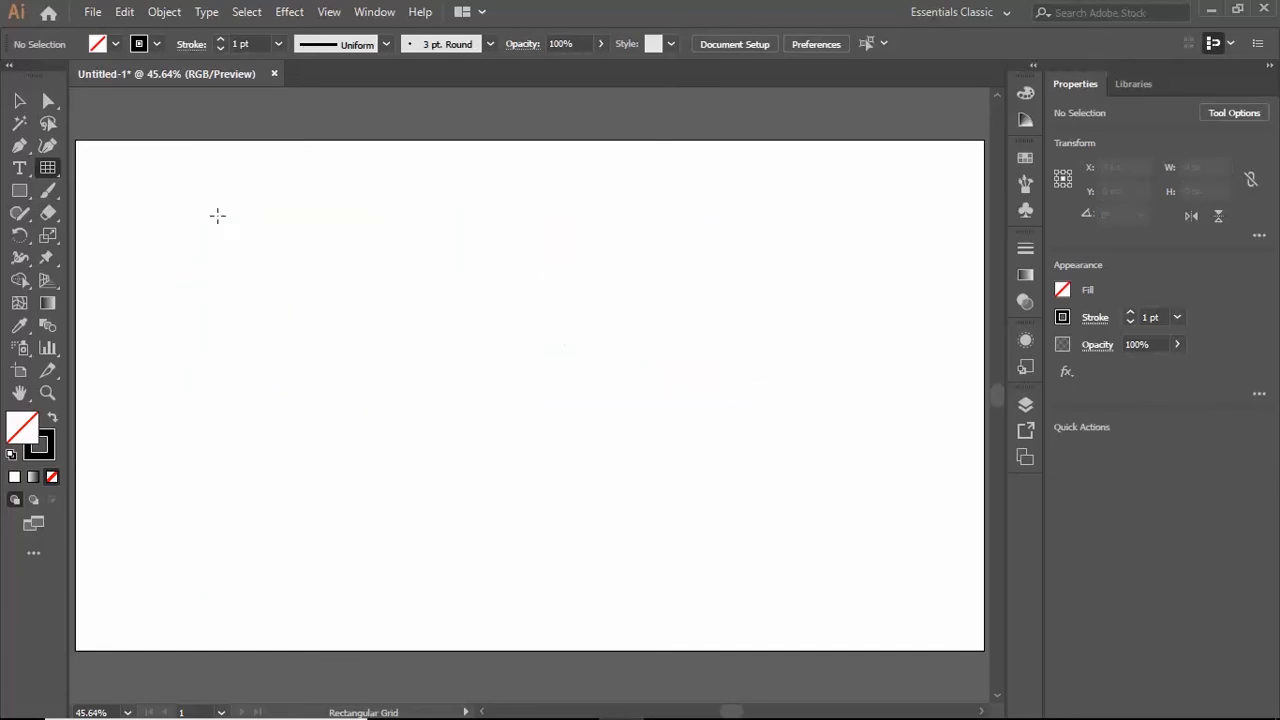
- Set the Rectangular Grid tool's horizontal divider skew to 75% and its vertical divider skew to 95%
double_click(47, 168)
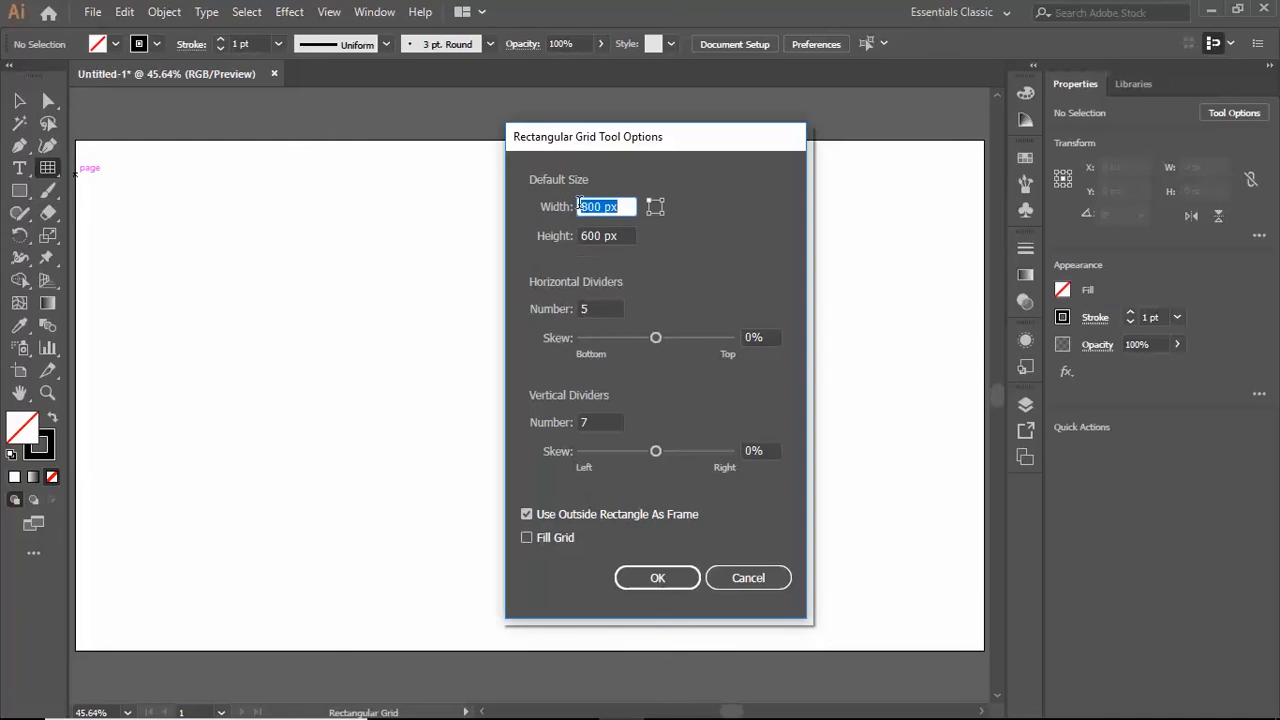
drag(655, 338, 646, 360)
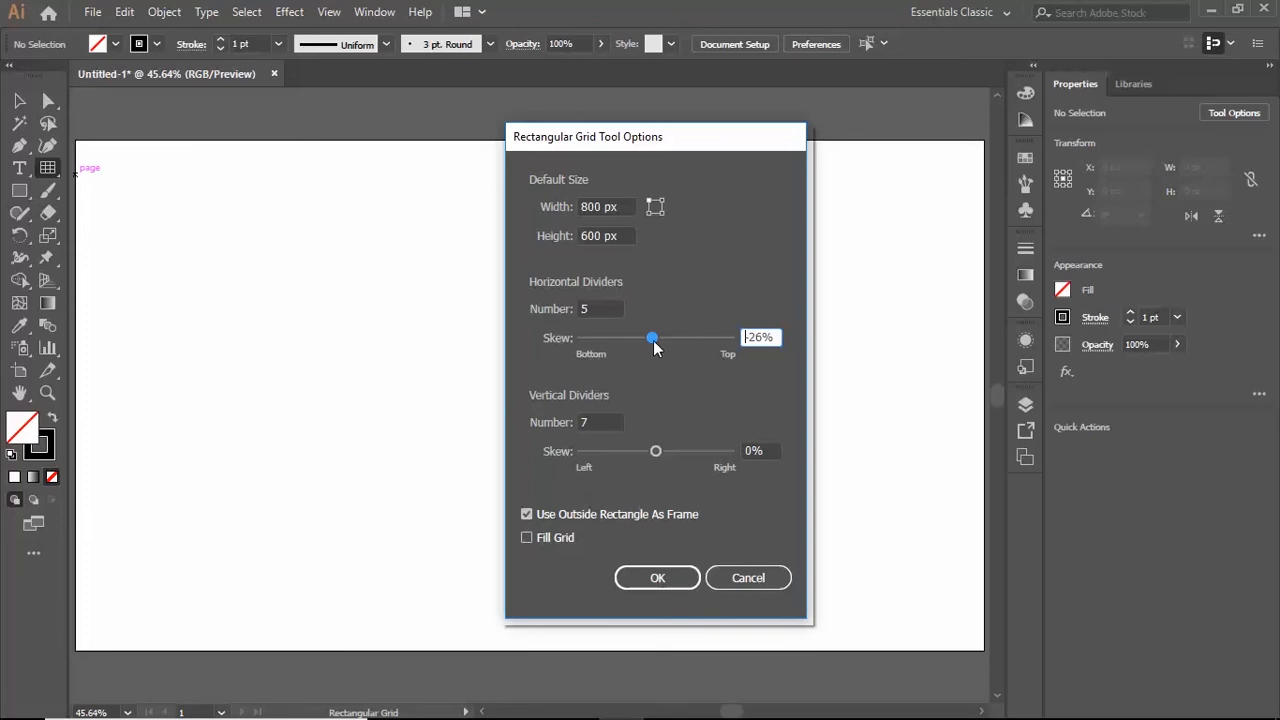
drag(653, 340, 669, 341)
drag(656, 453, 671, 457)
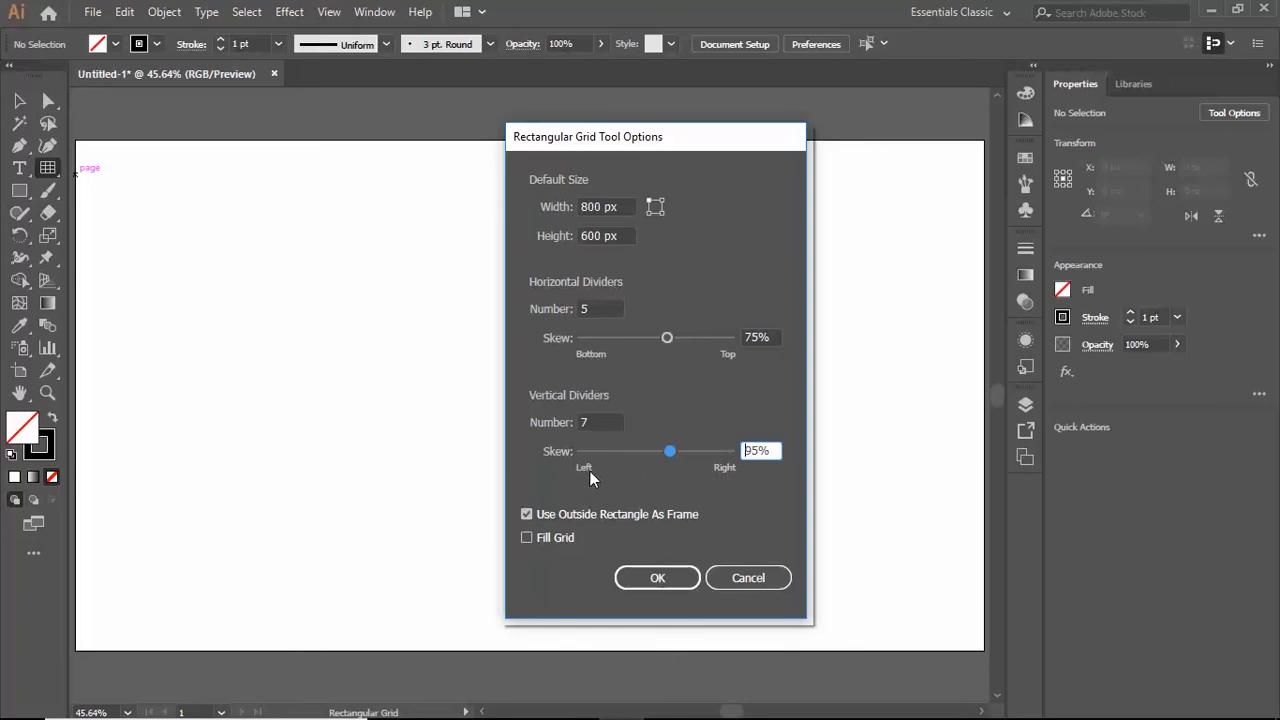
click(657, 579)
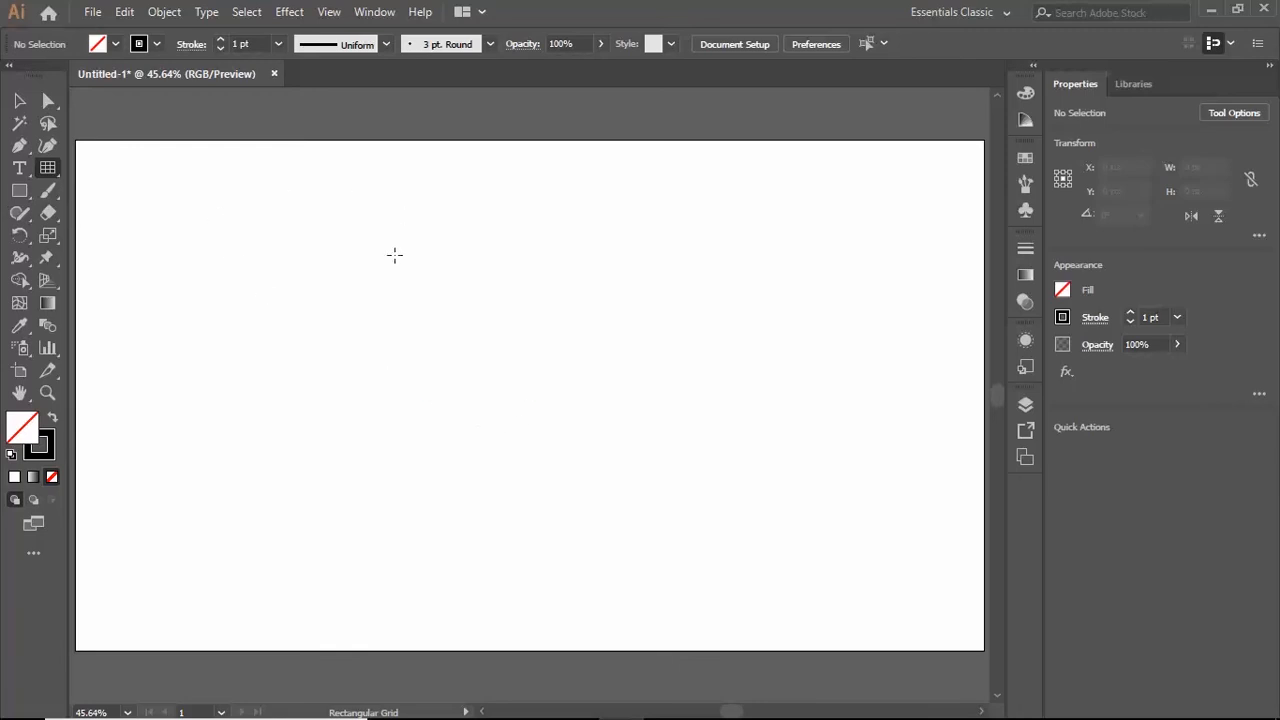
- Create an 800 by 600 px rectangular grid with the skewed divider settings, and delete it
click(183, 213)
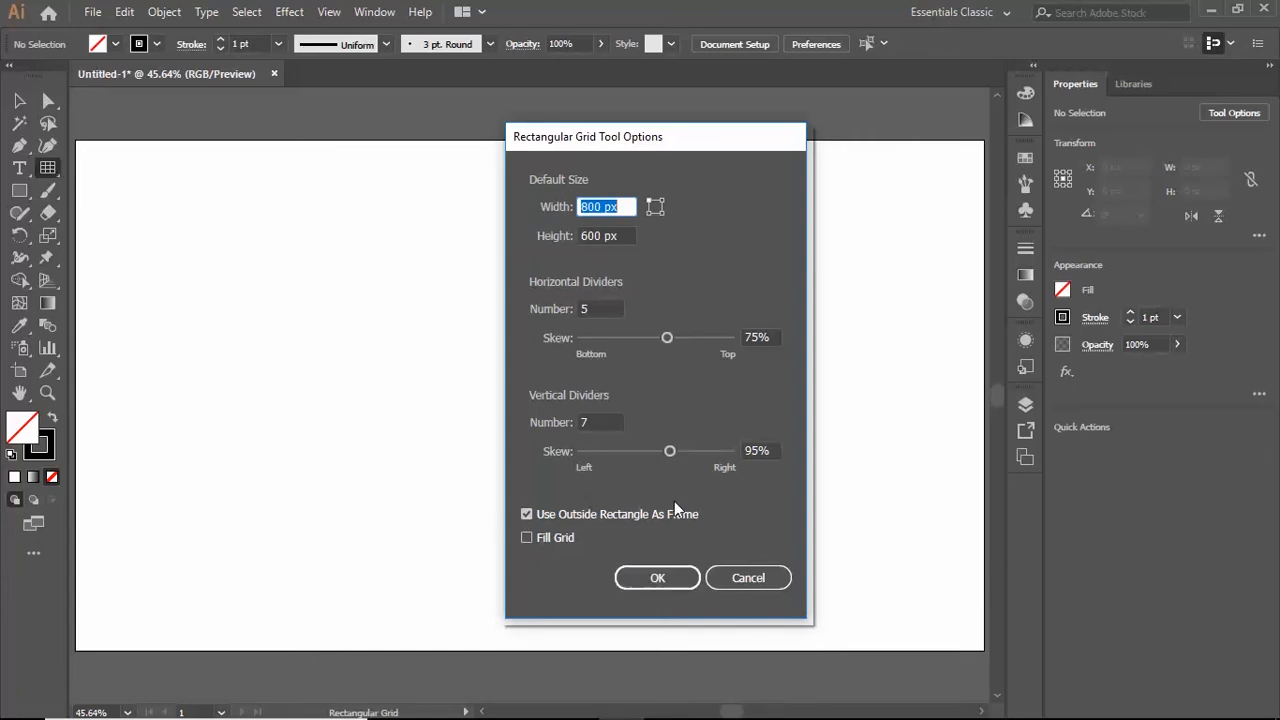
click(666, 582)
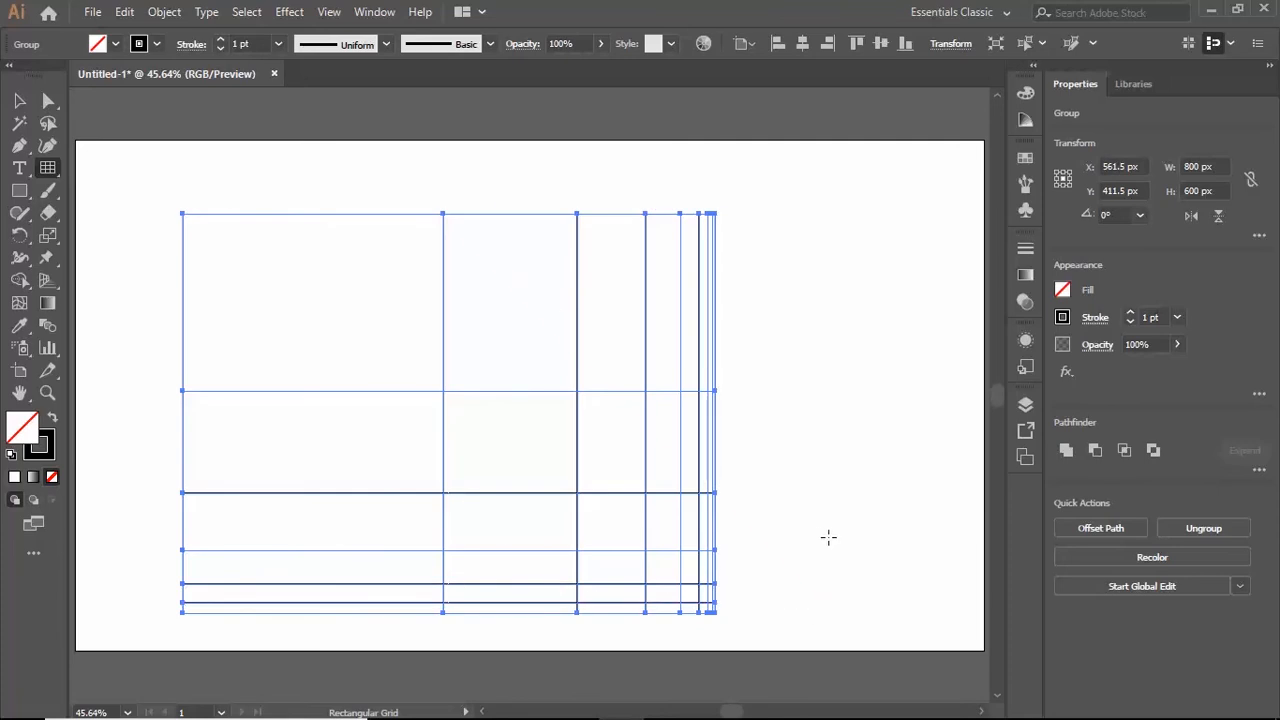
key(Delete)
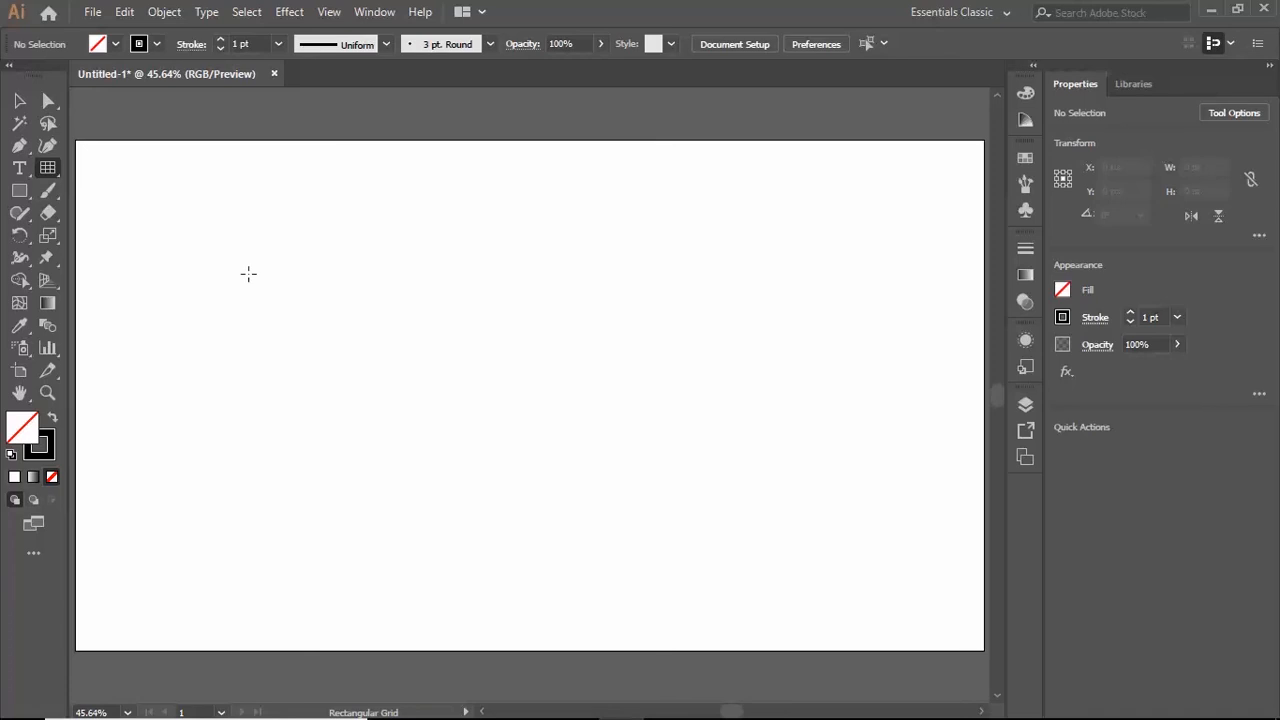
- Create an 800 by 600 px rectangular grid with both divider skews set to 0%, and delete it
click(200, 218)
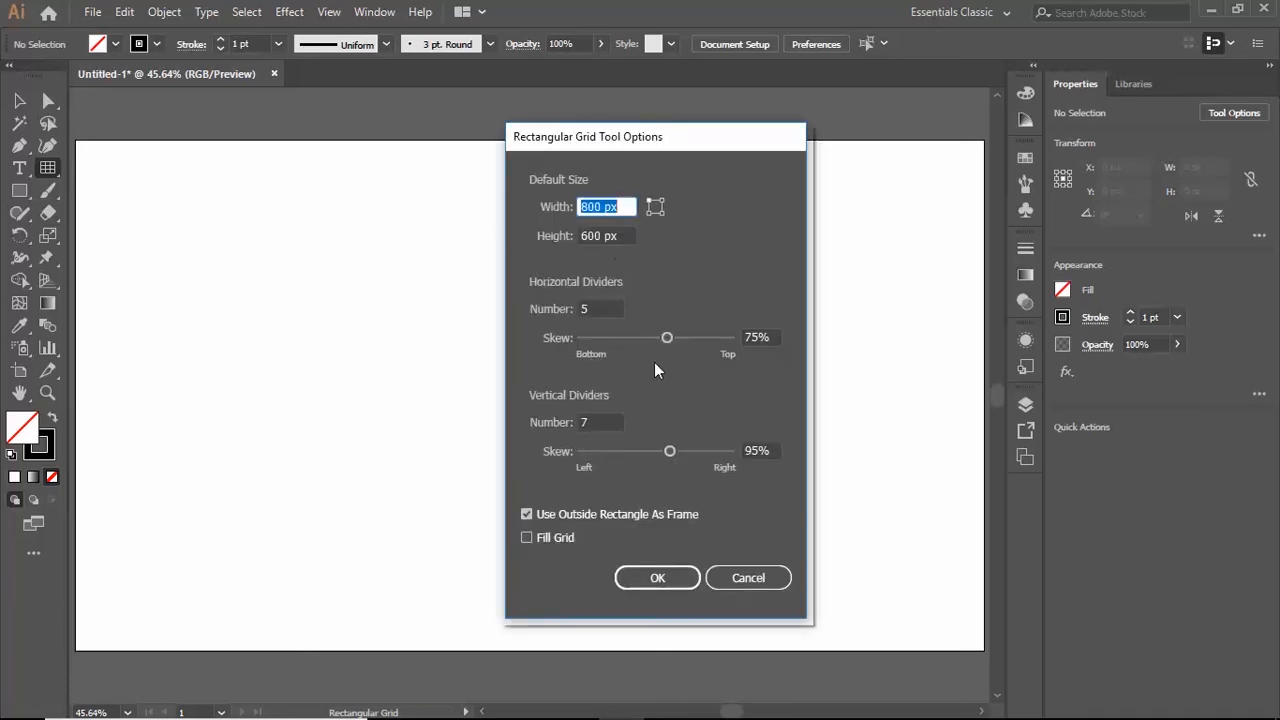
click(763, 338)
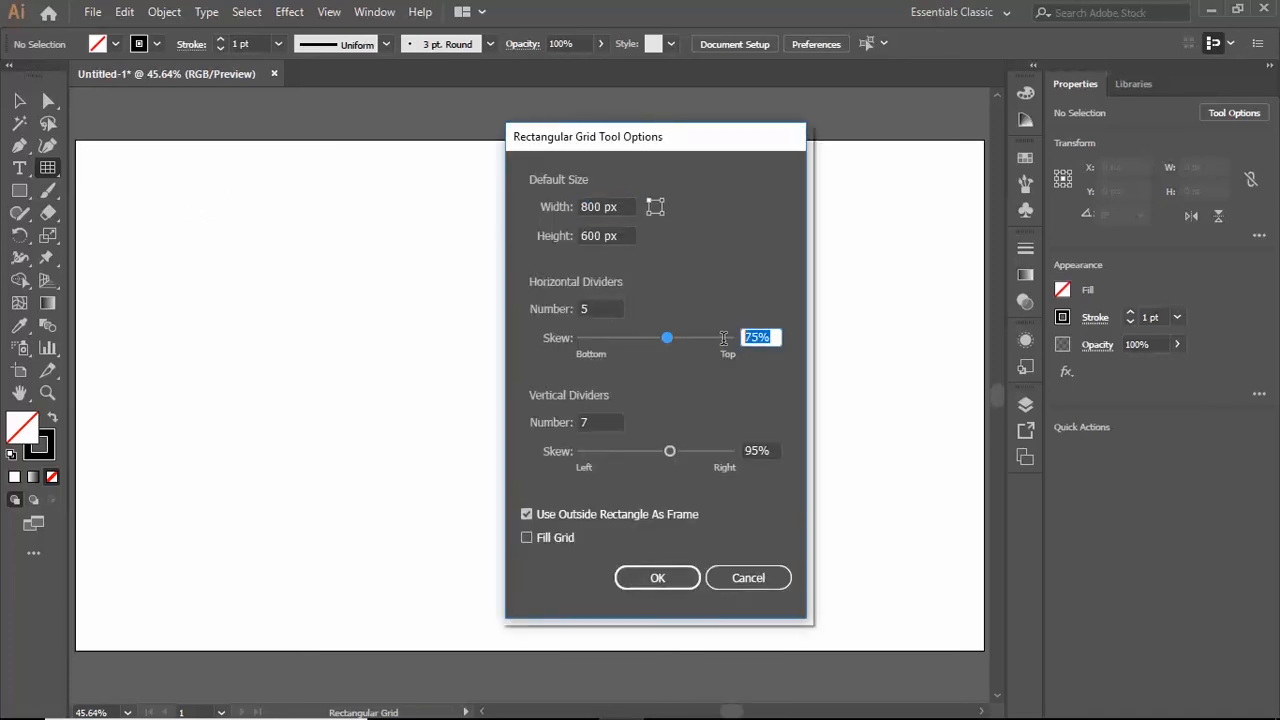
text(0)
click(773, 450)
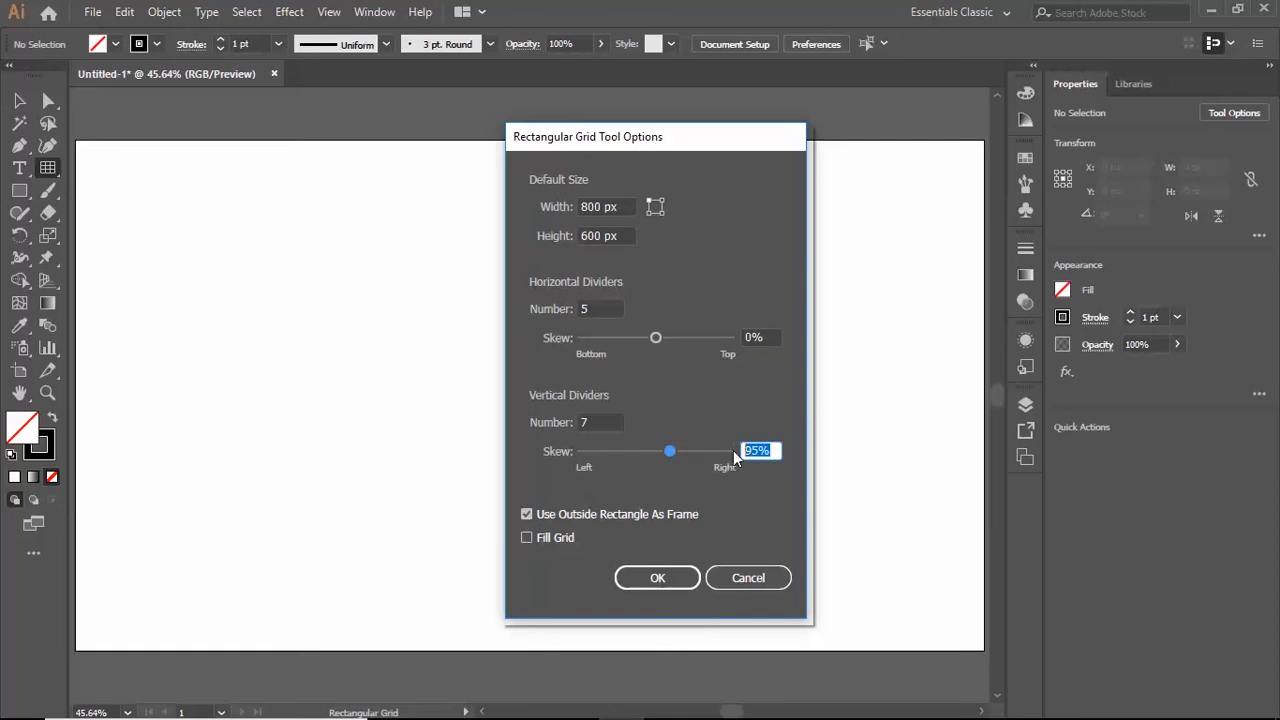
text(0)
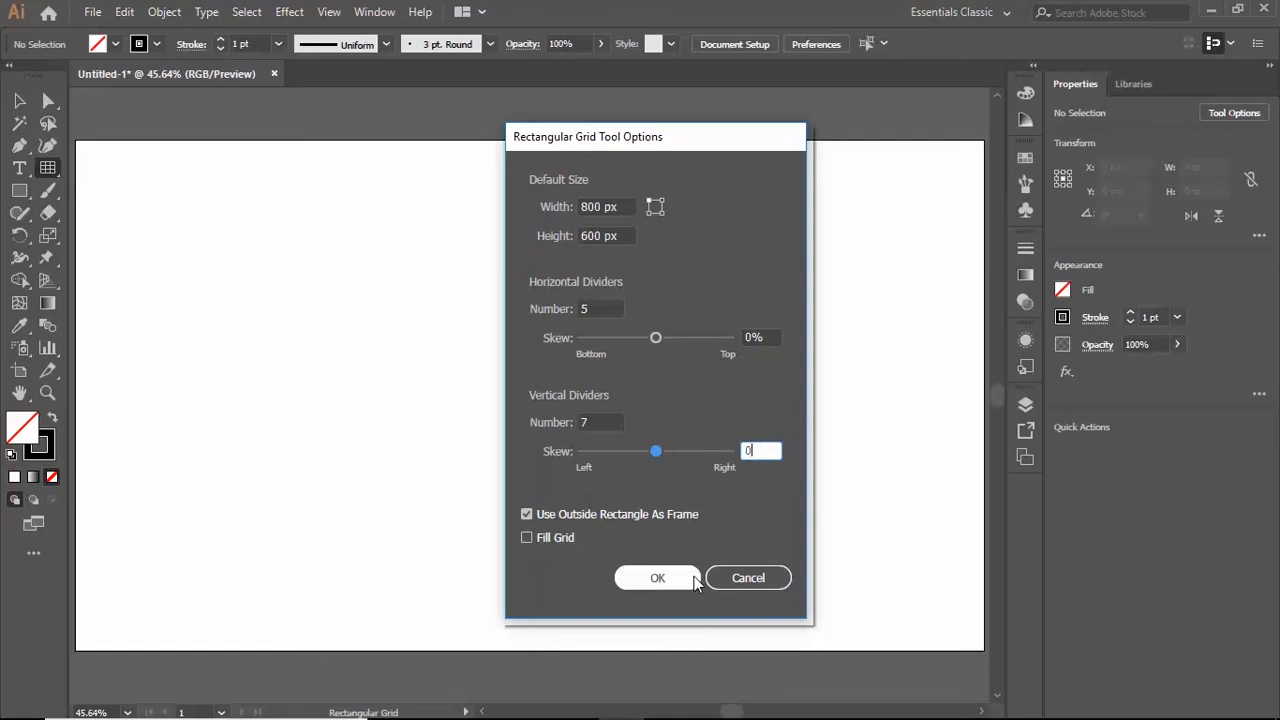
click(657, 579)
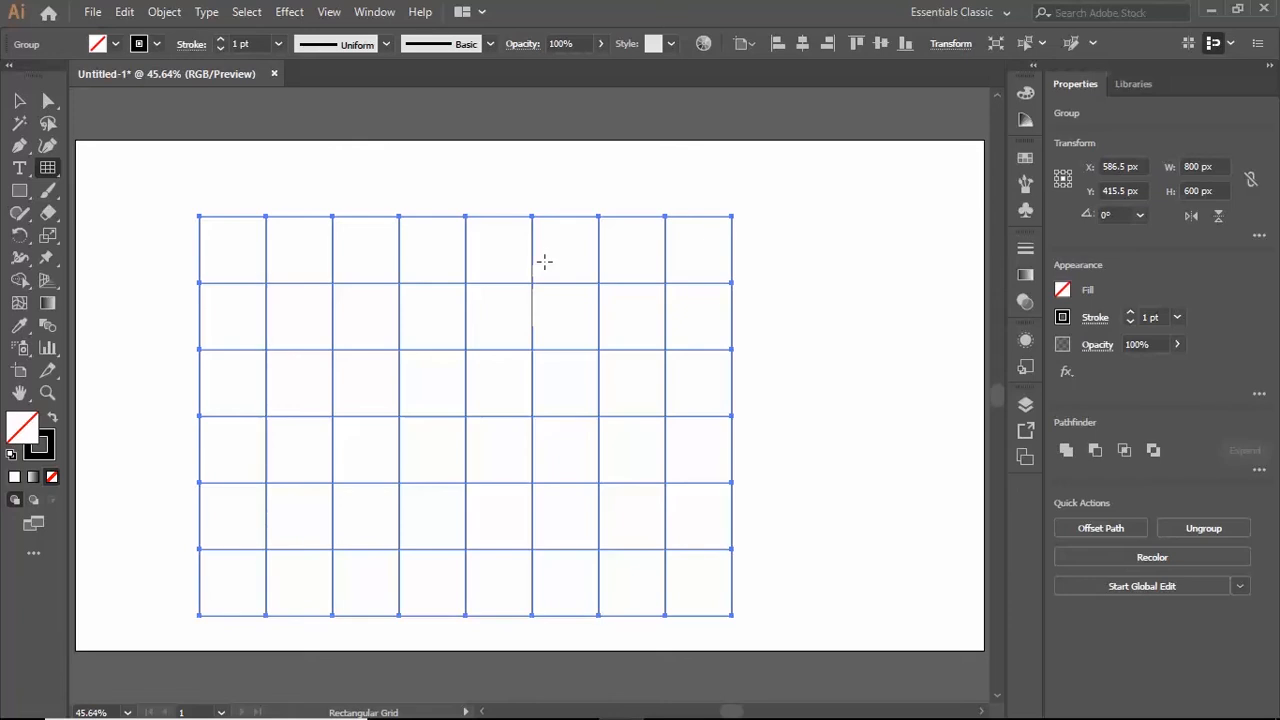
key(Delete)
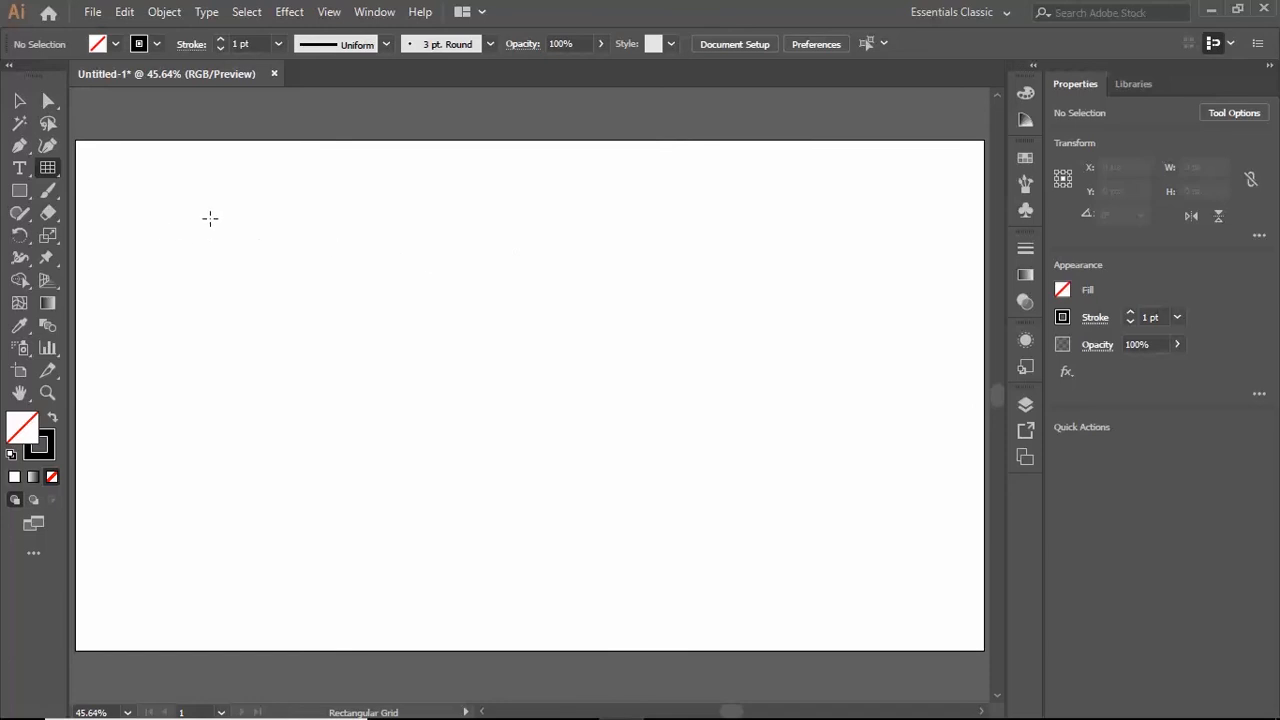
- Draw a rectangular grid about 942 by 486 px, adding and removing horizontal dividers while drawing until it has 10 rows
drag(210, 218, 848, 531)
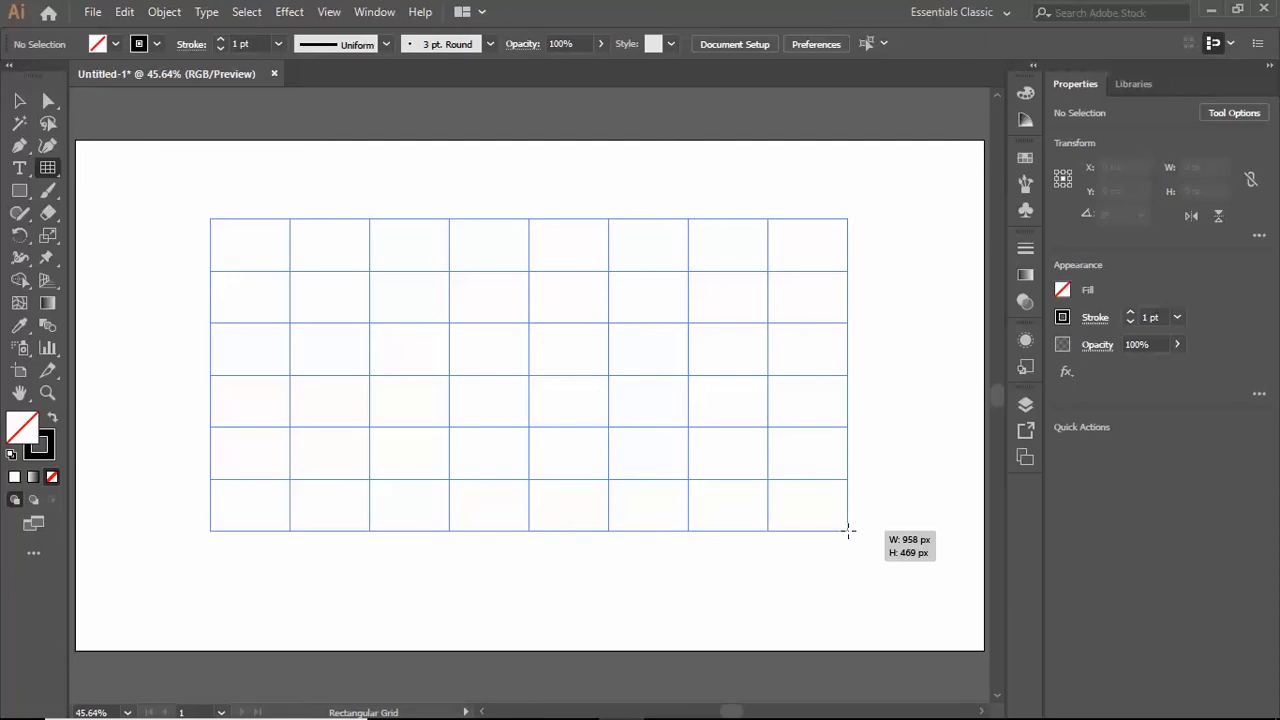
mouse_move(848, 531)
mouse_down()
mouse_move(826, 533)
mouse_move(850, 533)
mouse_move(837, 534)
mouse_move(851, 546)
mouse_move(826, 531)
mouse_move(837, 543)
mouse_up()
key(Up)
key(Up)
key(Up)
key(Up)
key(Up)
key(Up)
key(Up)
key(Up)
key(Up)
key(Down)
key(Down)
key(Down)
key(Down)
key(Down)
key(Down)
key(Down)
key(Down)
key(Down)
key(Down)
key(Down)
key(Up)
key(Up)
key(Up)
key(Up)
key(Up)
key(Up)
- Adjust the vertical dividers to 9 columns while finishing the grid at about 959 by 488 px, and delete the grid
key(Right)
key(Right)
key(Right)
key(Right)
key(Right)
key(Right)
key(Right)
key(Left)
key(Left)
key(Left)
key(Left)
key(Left)
key(Left)
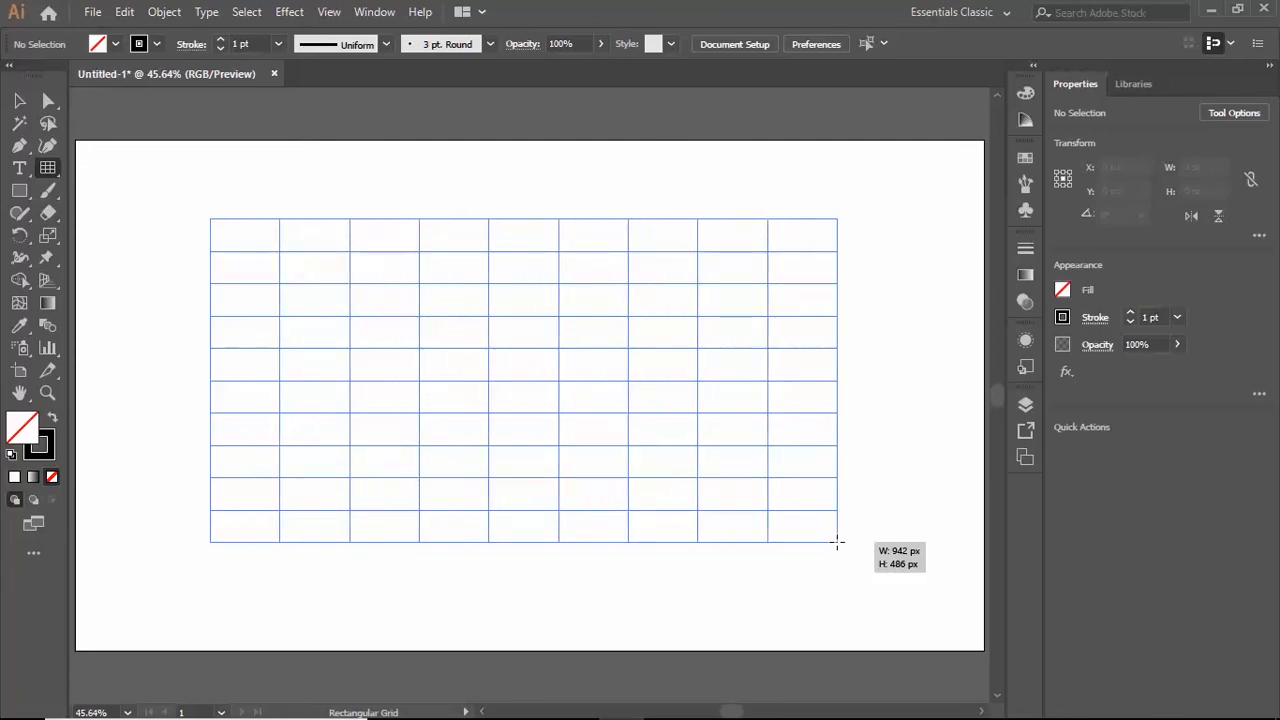
mouse_move(838, 543)
mouse_down()
mouse_move(797, 509)
mouse_move(834, 520)
mouse_move(824, 547)
mouse_move(829, 521)
mouse_move(848, 545)
mouse_up()
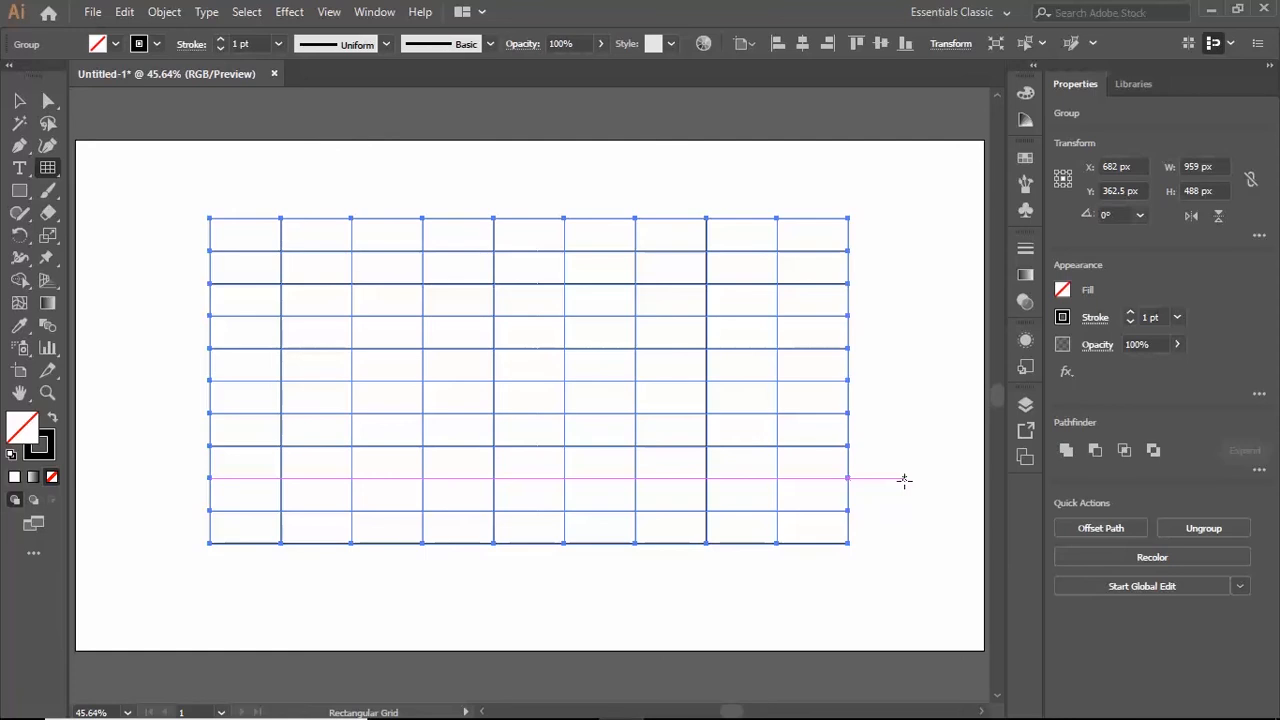
key(Delete)
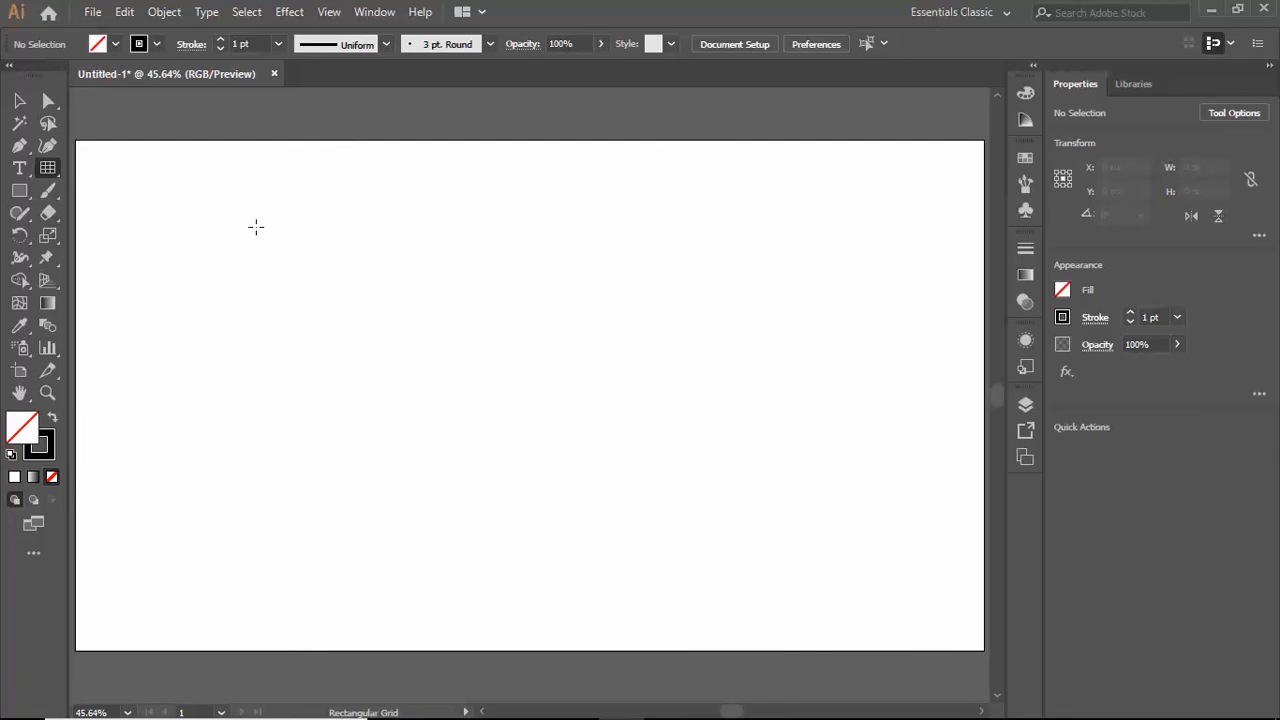
- Draw a rectangular grid about 855 by 448 px, skewing its vertical dividers toward the grid's left edge while drawing
drag(256, 227, 825, 525)
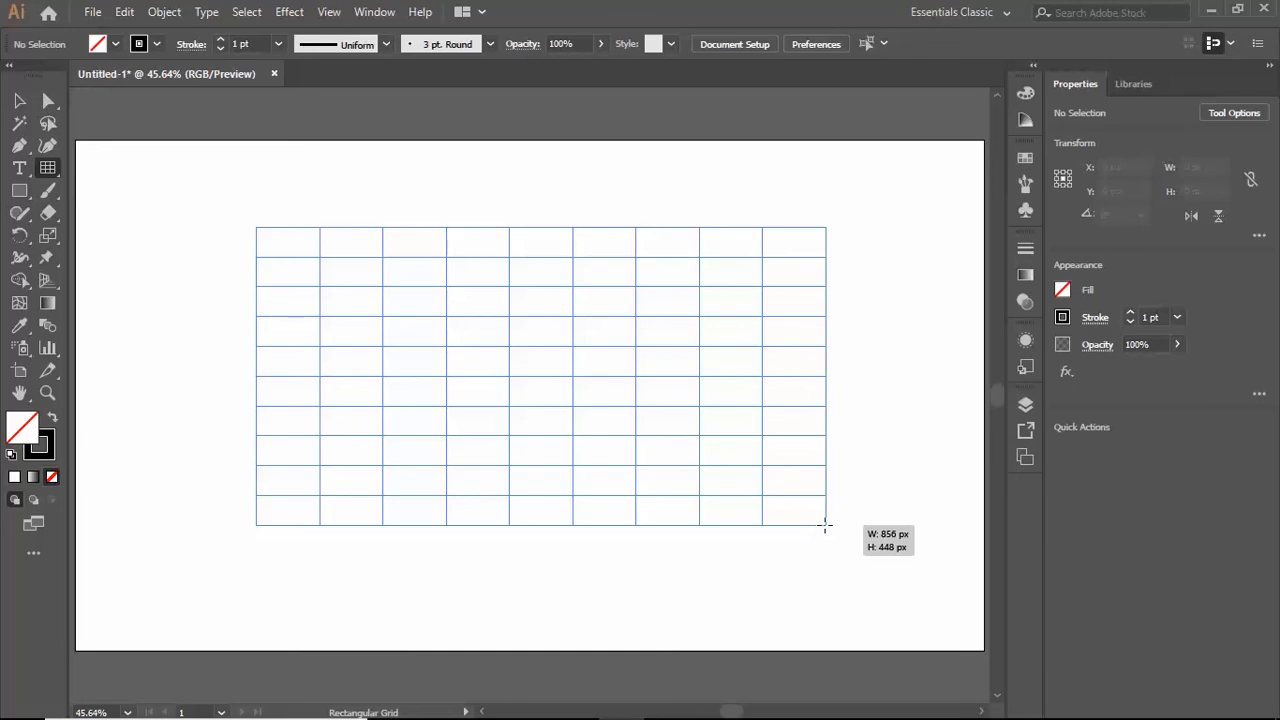
key(x)
key(x)
key(x)
drag(825, 525, 824, 525)
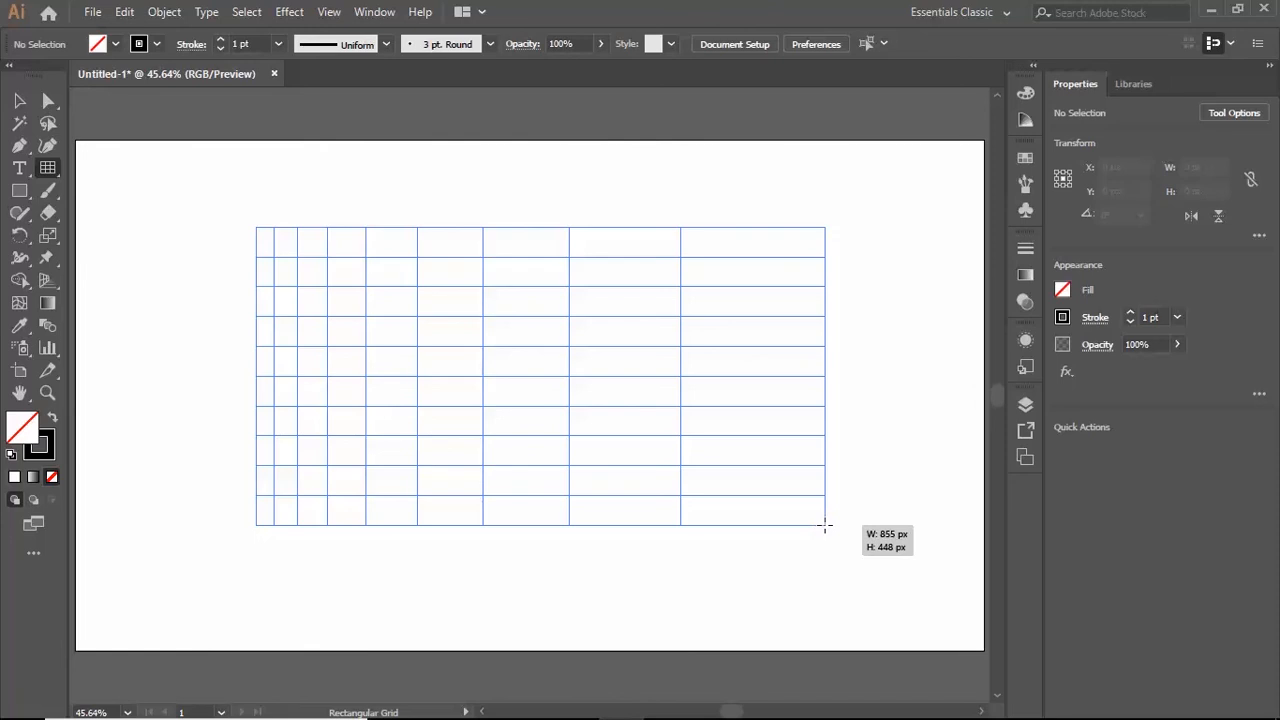
- Skew the vertical dividers of the grid being drawn toward its right edge
mouse_move(825, 525)
mouse_down()
mouse_move(838, 536)
mouse_move(803, 538)
mouse_move(825, 537)
mouse_up()
key(c)
key(c)
key(c)
key(c)
key(c)
key(c)
- Skew the horizontal dividers of the grid being drawn toward its top edge
key(v)
key(v)
key(v)
key(v)
key(v)
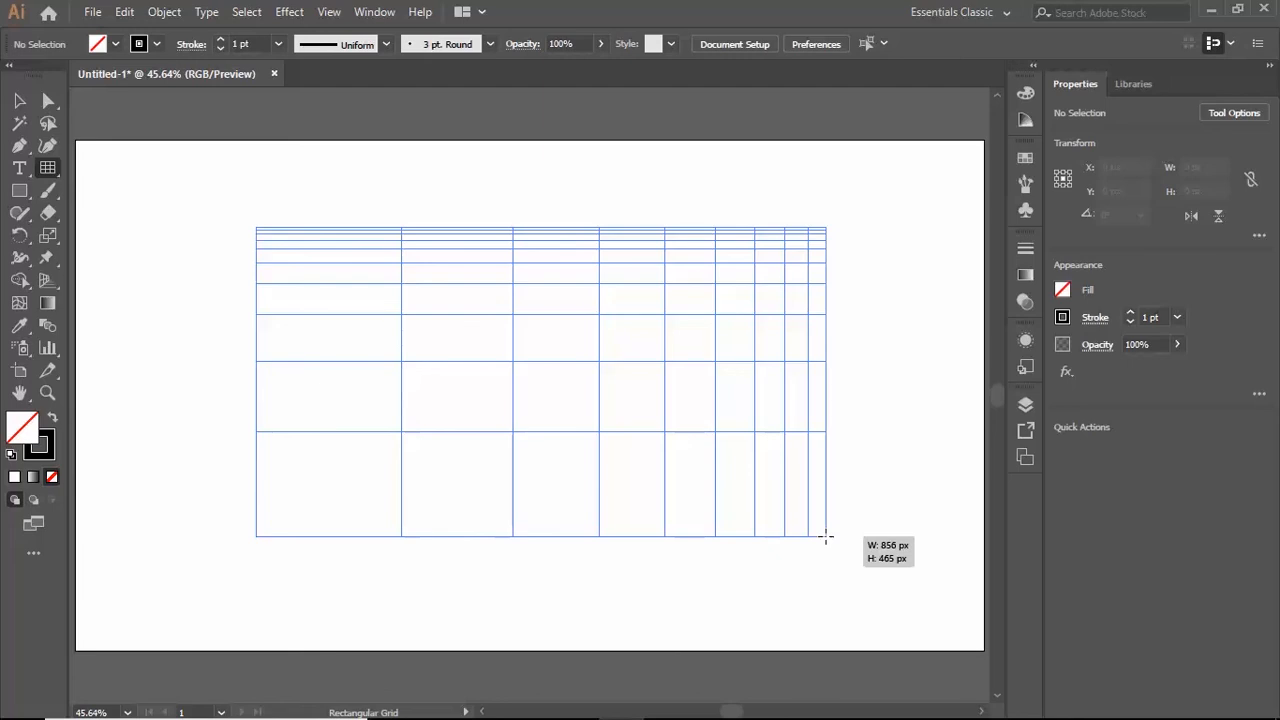
- Finish the grid at about 881 by 486 px with its horizontal dividers skewed toward the bottom edge, and delete it
key(f)
drag(825, 537, 841, 548)
key(f)
key(f)
key(f)
key(f)
key(f)
key(f)
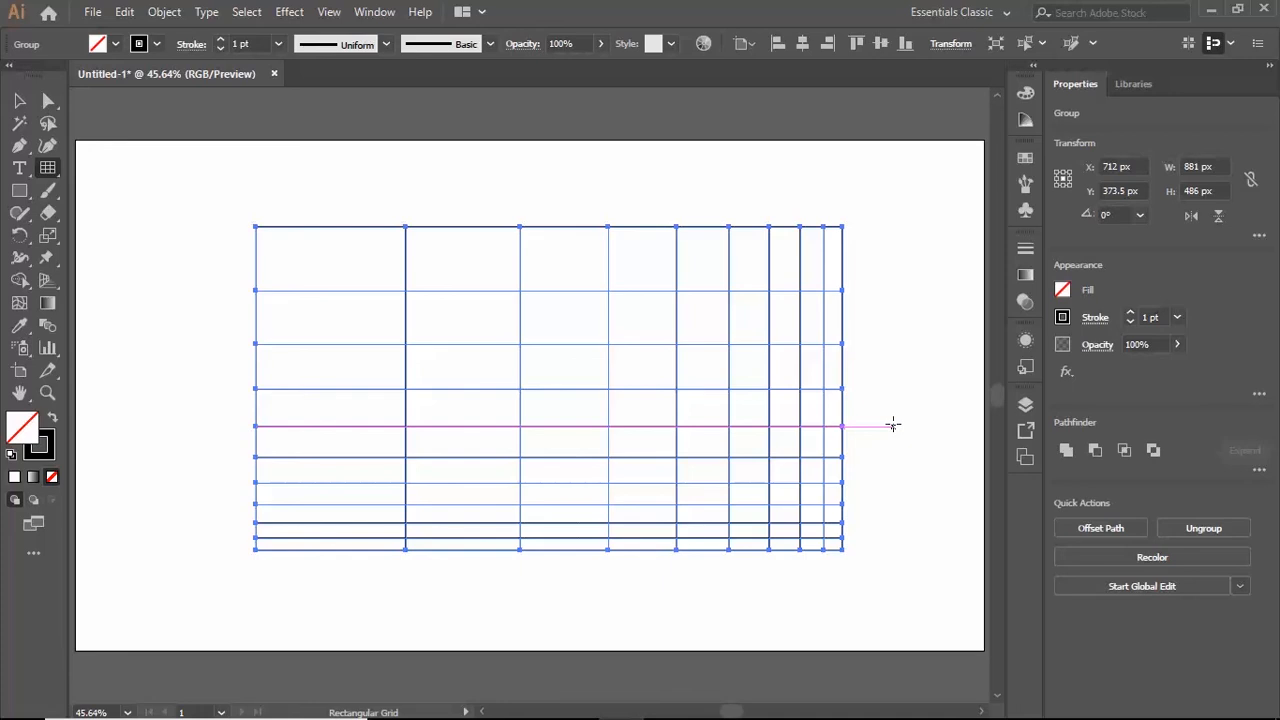
key(Delete)
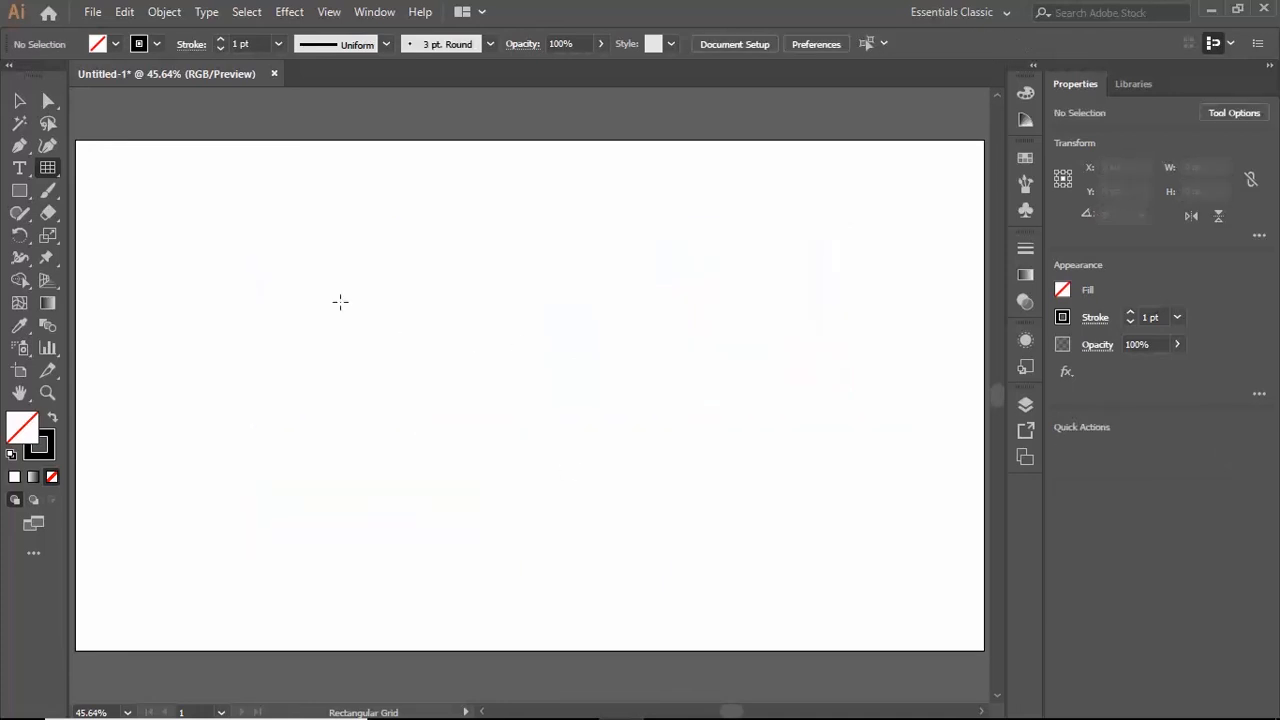
- Draw a rectangular grid about 932 by 516 px, reducing its vertical dividers' skew until they are almost evenly spaced
drag(245, 234, 866, 580)
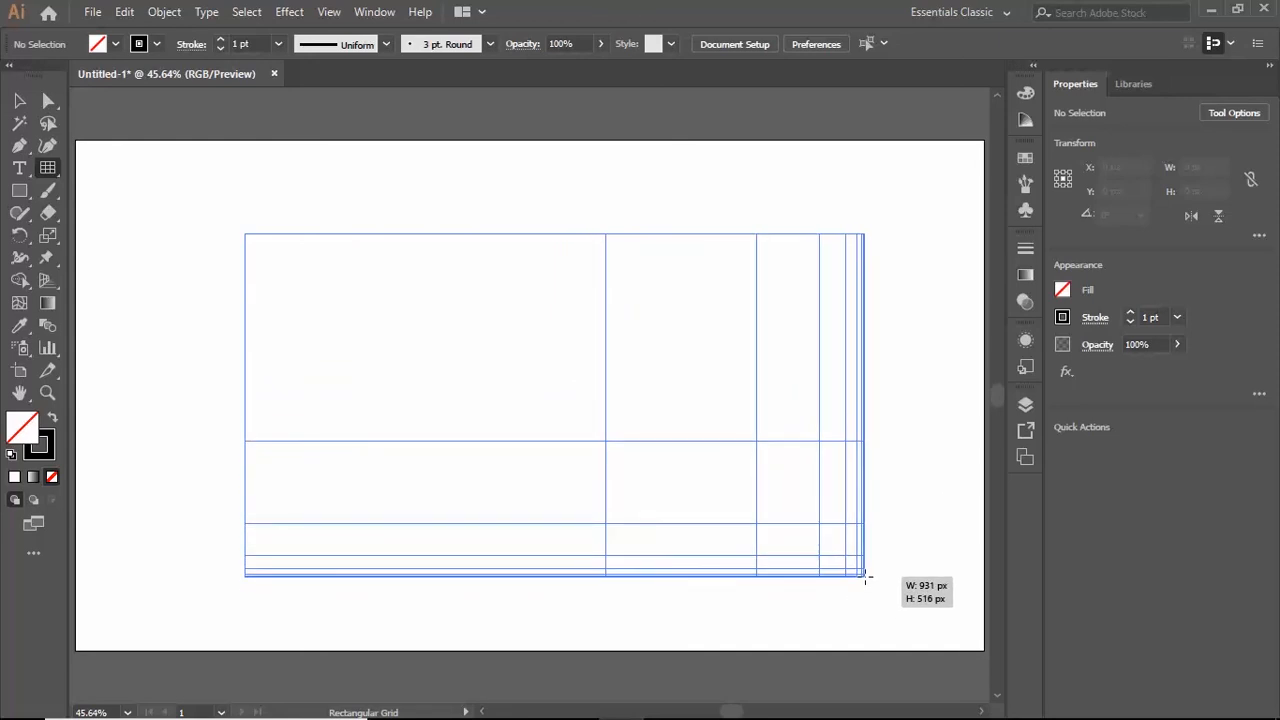
key(x)
key(x)
key(x)
key(x)
key(x)
key(x)
key(x)
key(x)
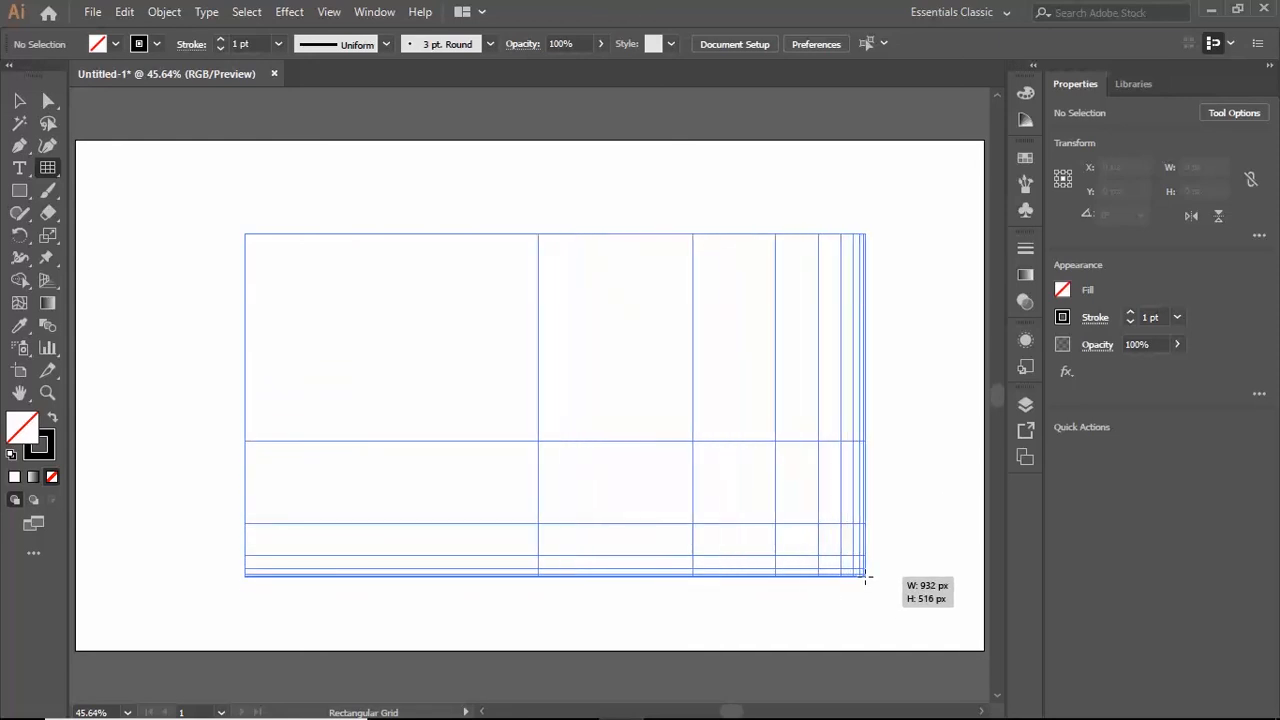
key(x)
key(x)
key(x)
key(x)
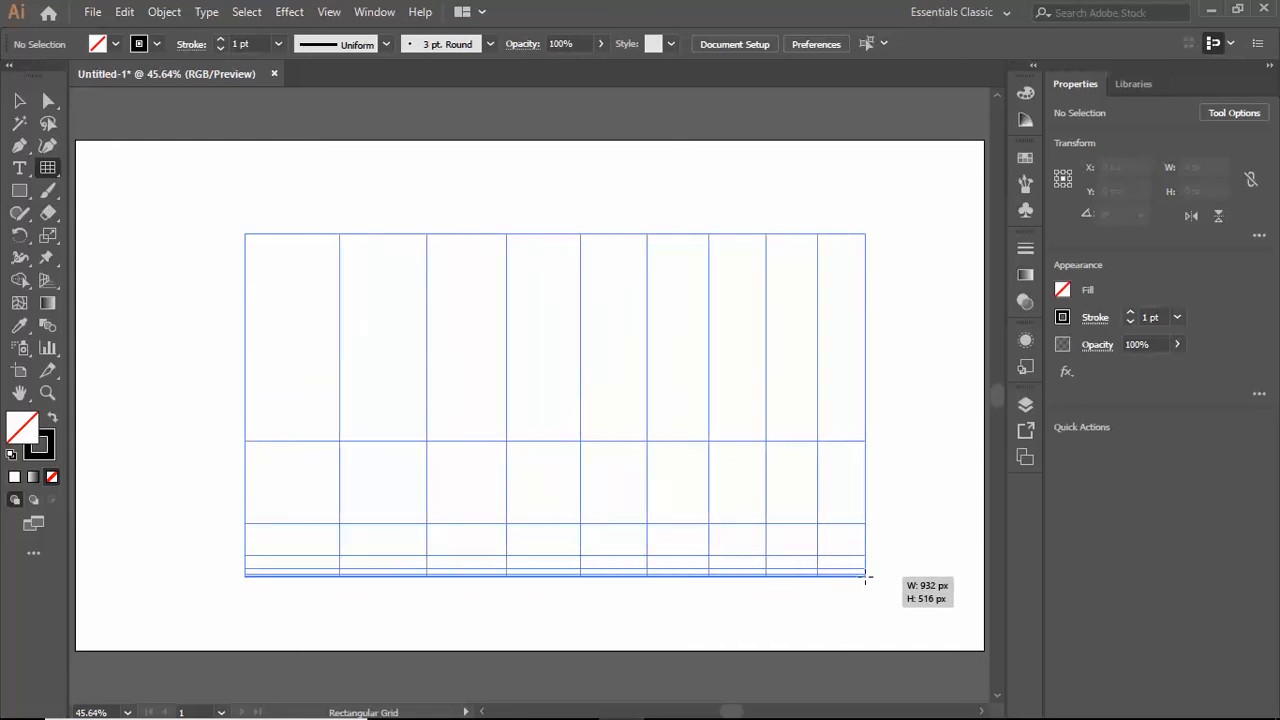
- Reduce the horizontal dividers' skew on the grid being drawn until its rows are almost evenly spaced
key(f)
key(f)
key(f)
key(f)
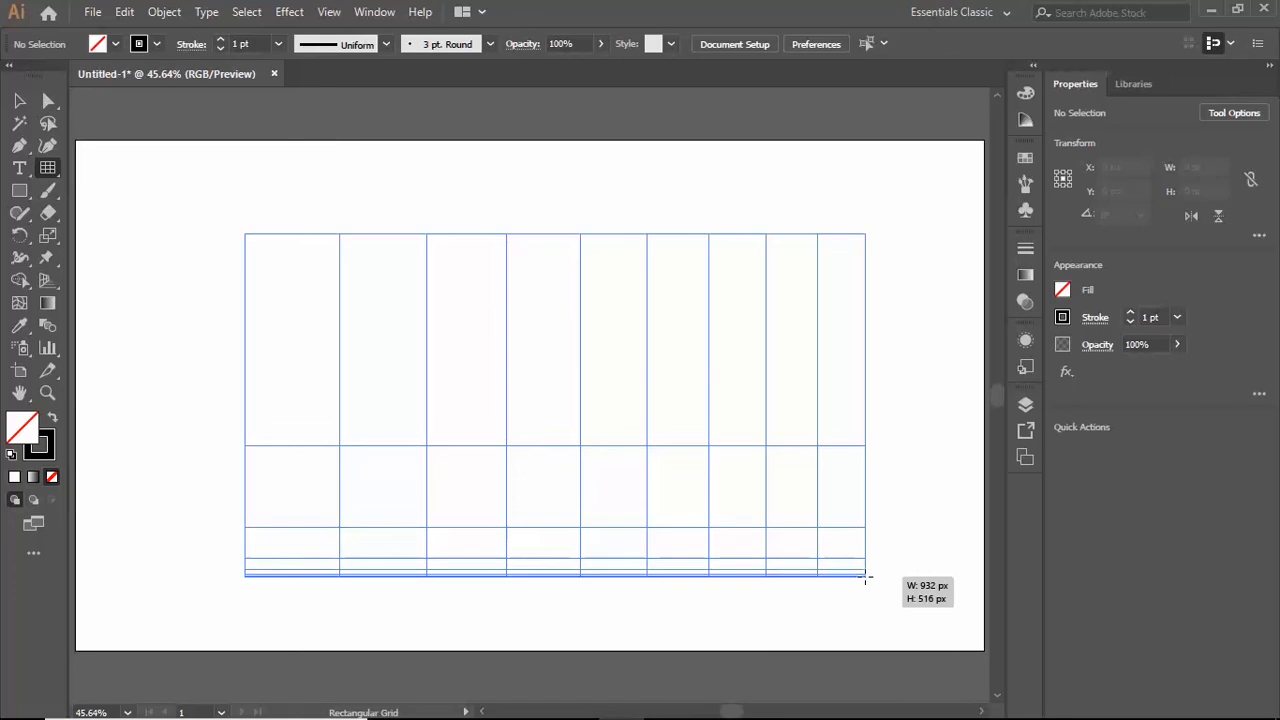
key(f)
key(f)
key(f)
key(f)
key(f)
key(f)
key(f)
key(f)
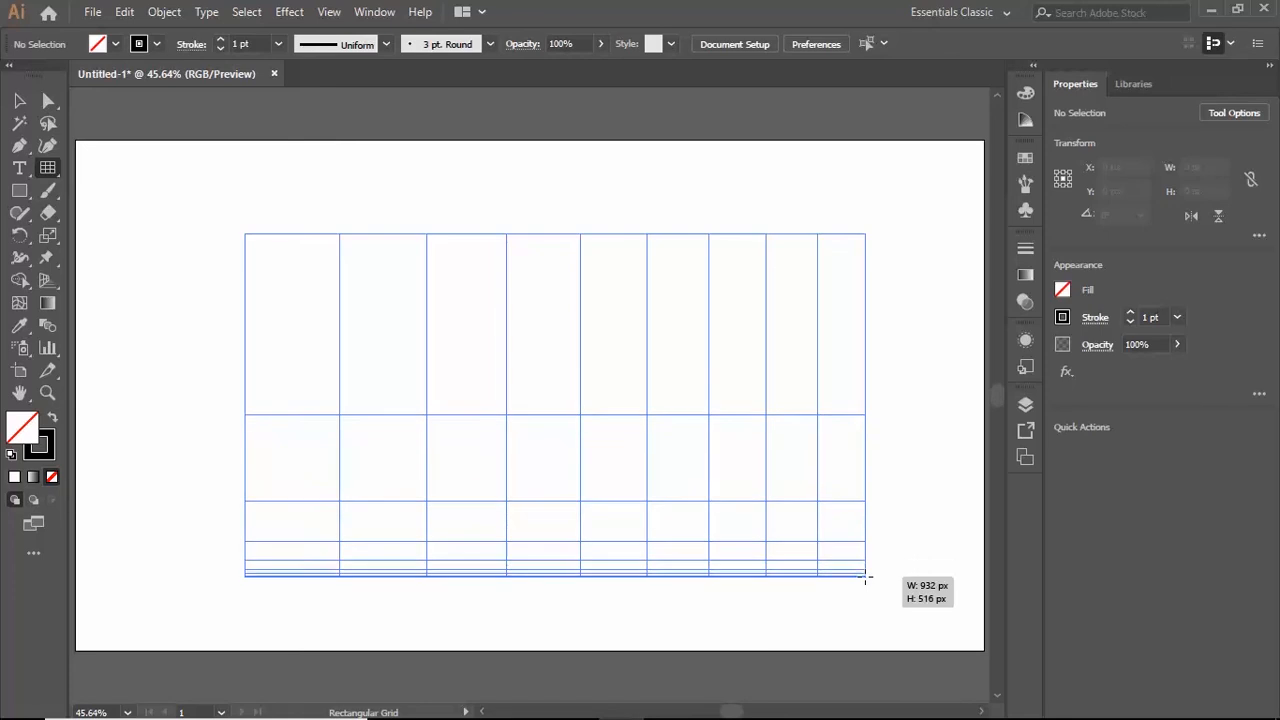
key(f)
key(f)
key(f)
key(f)
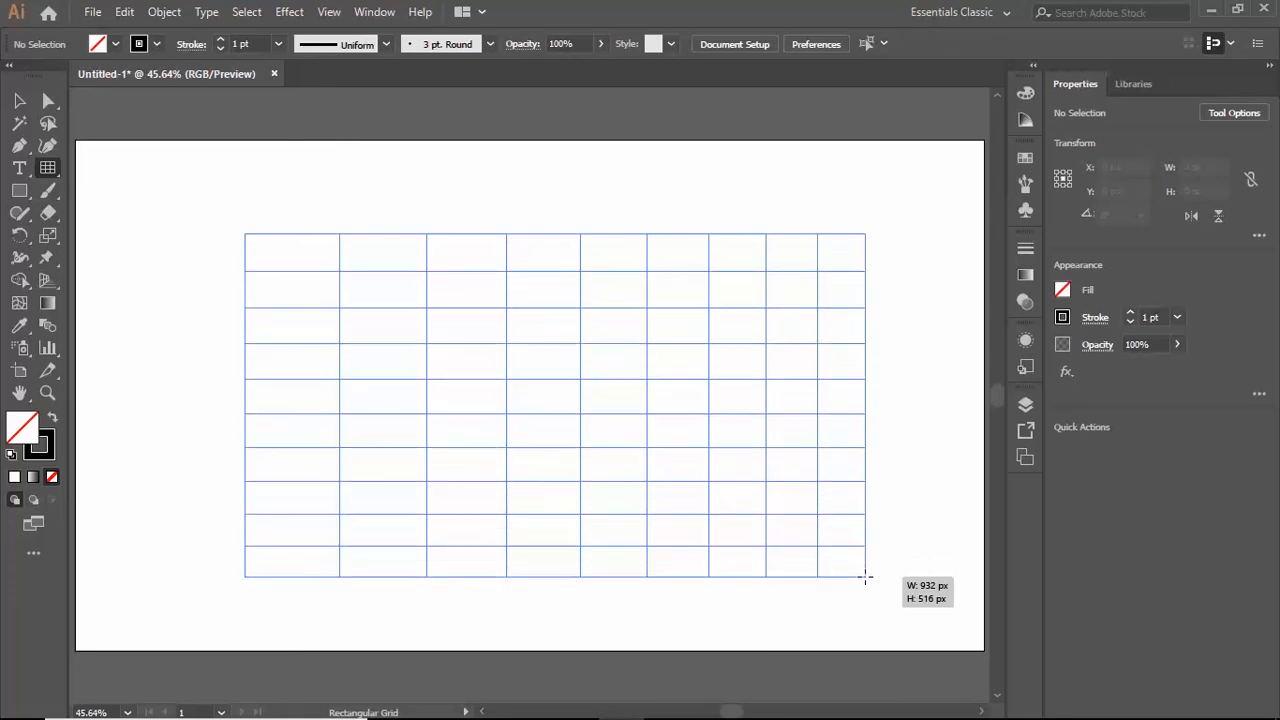
- Remove vertical dividers from the grid being drawn until four are left
key(Left)
key(Left)
key(Left)
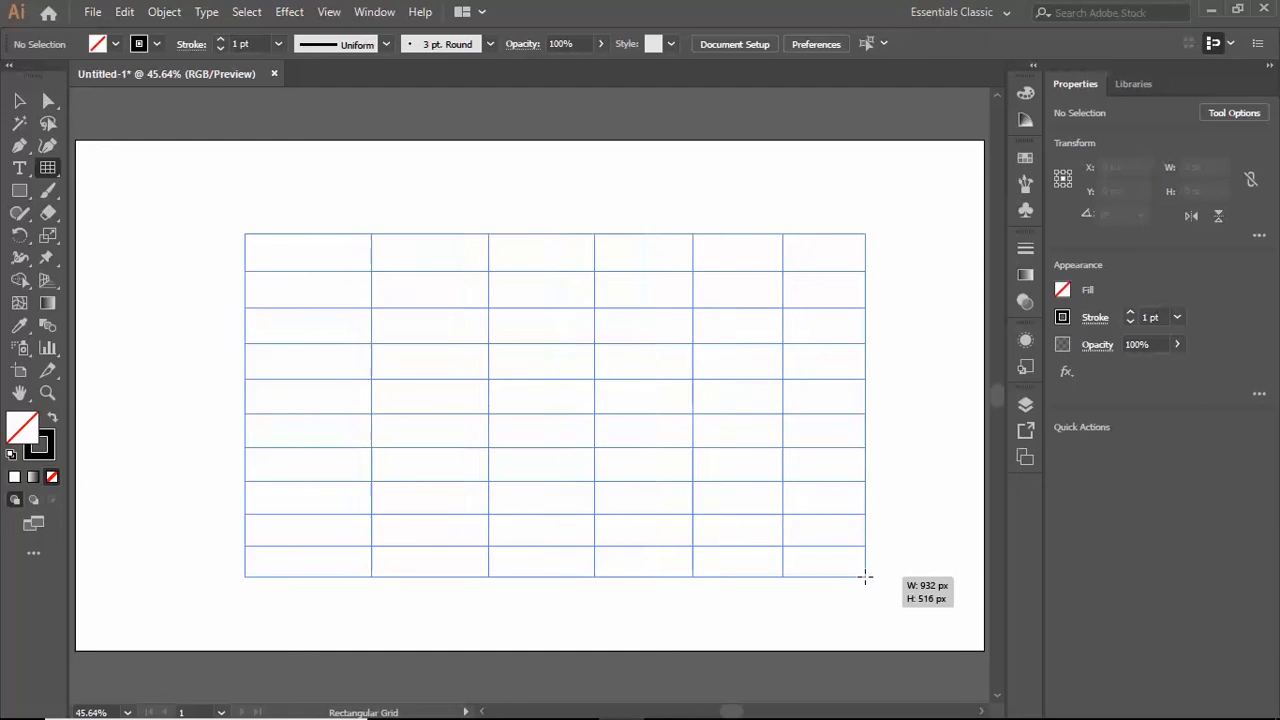
key(Left)
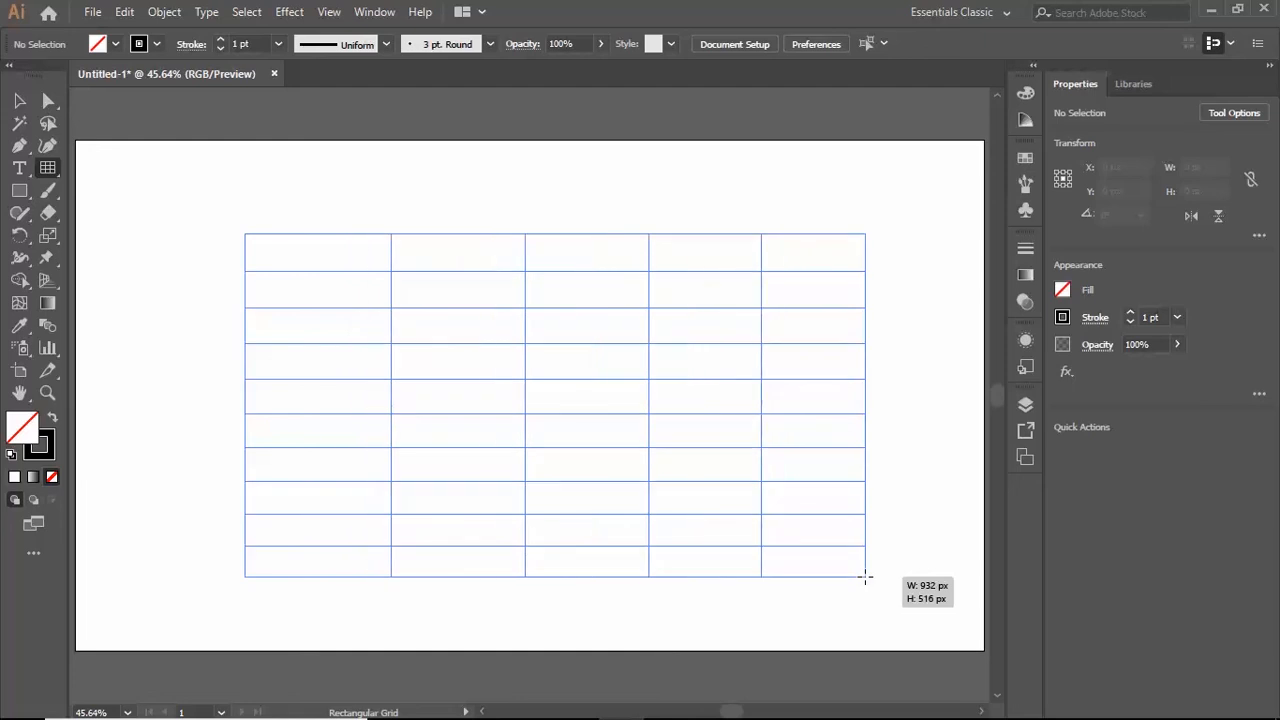
- Remove horizontal dividers from the grid until four are left, and finish drawing it
key(Down)
key(Down)
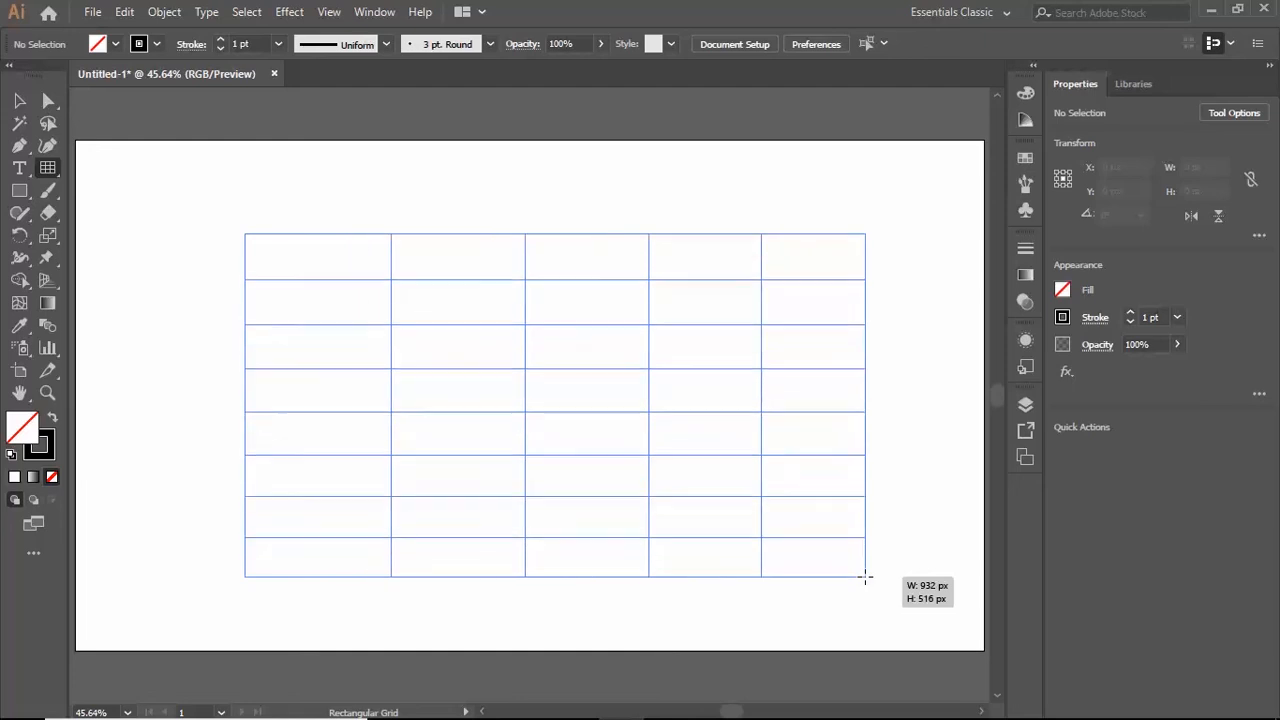
key(Down)
key(Down)
key(Down)
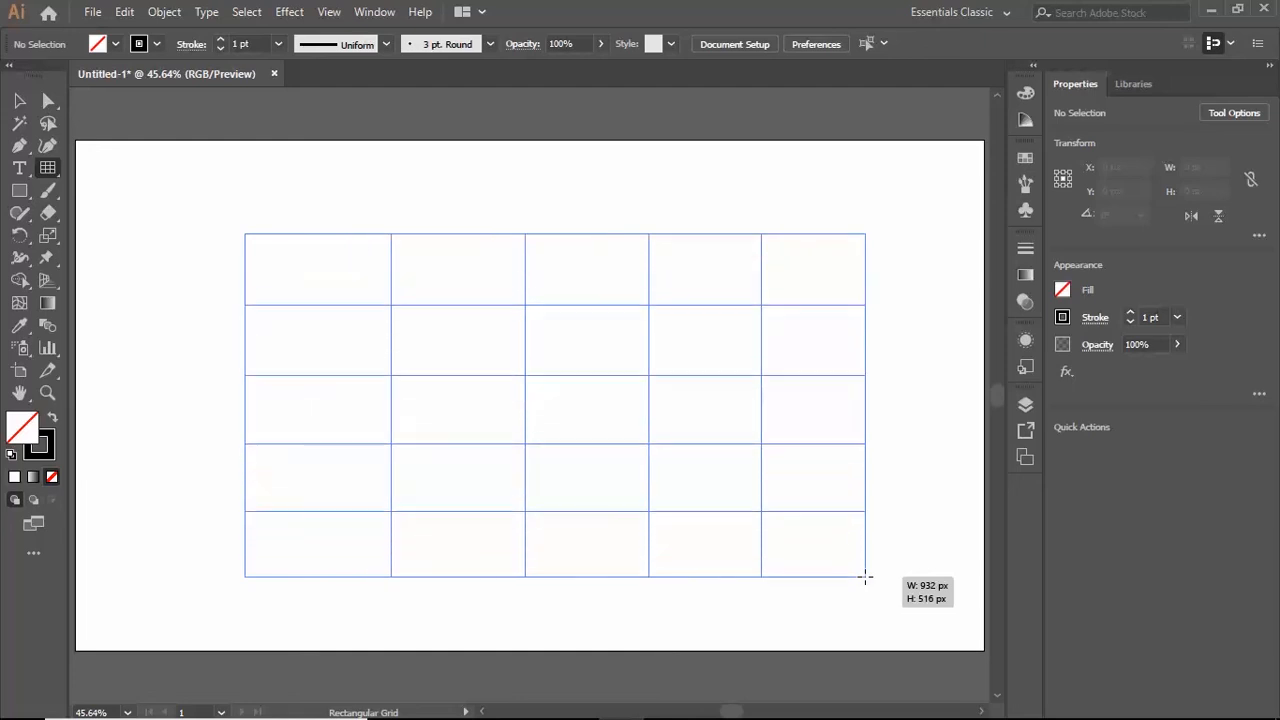
drag(865, 577, 865, 577)
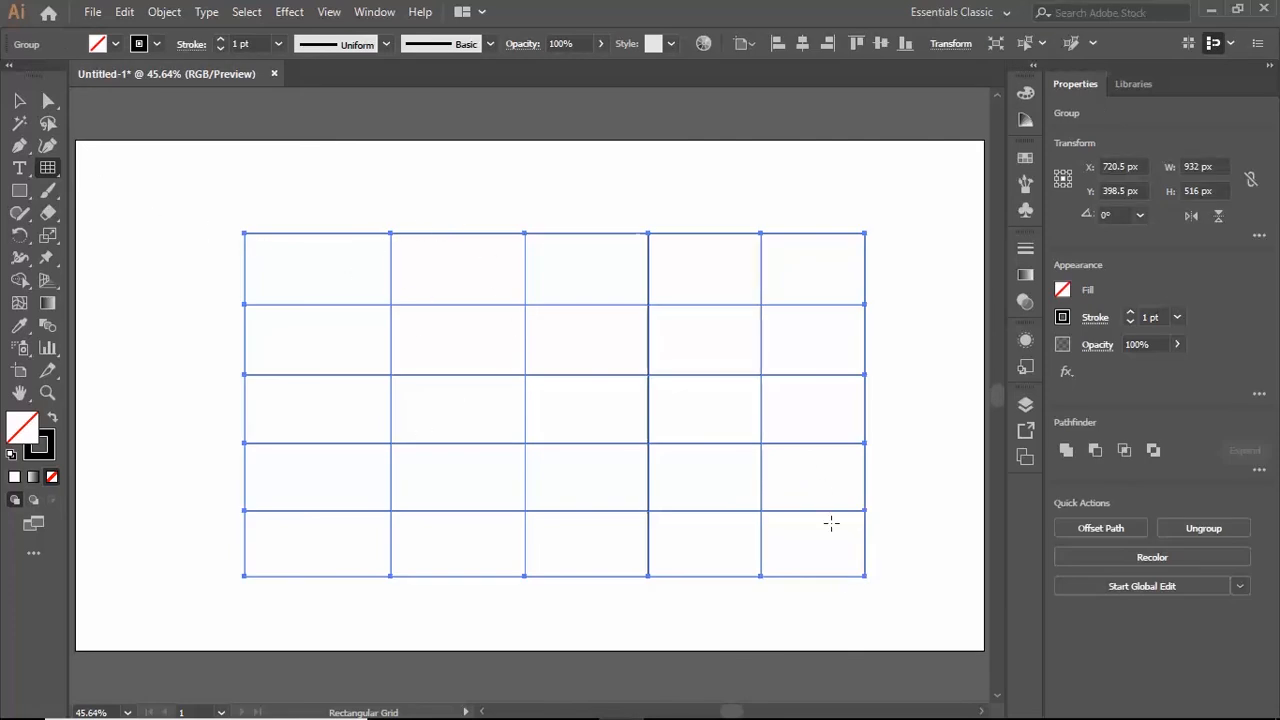
- Move the whole grid slightly up and left on the artboard, and ungroup it into separate paths
click(20, 103)
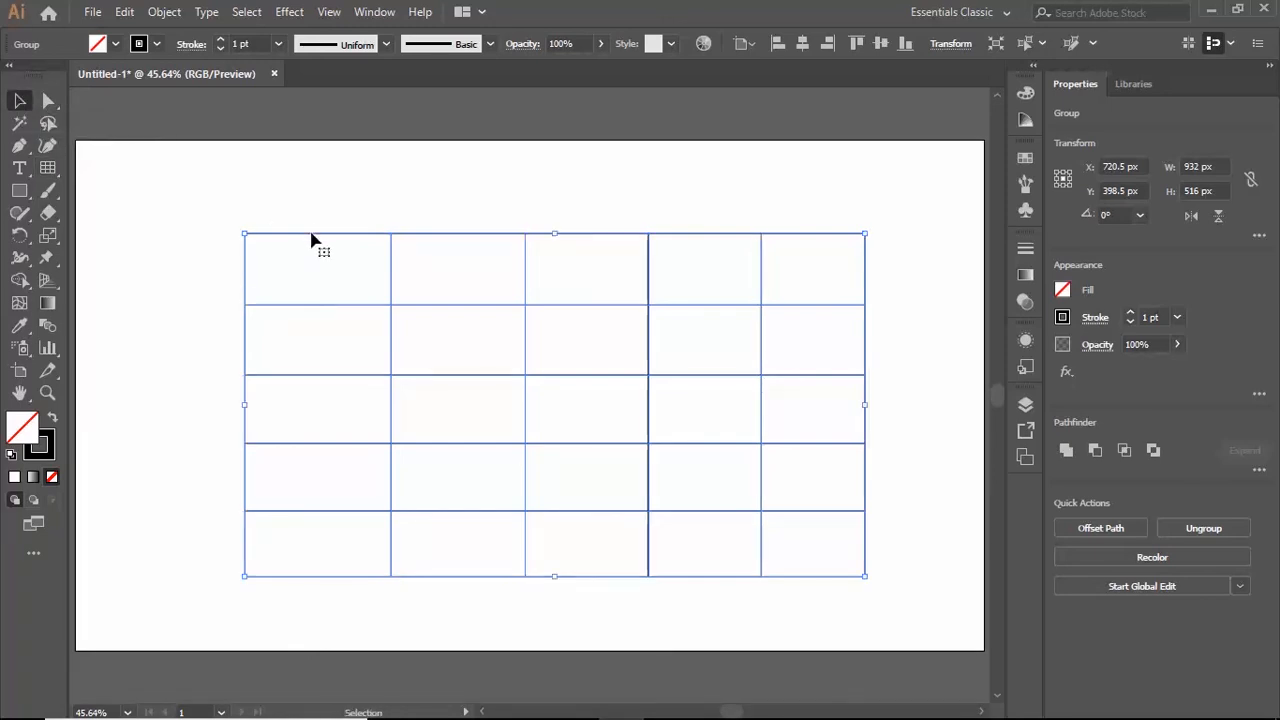
drag(390, 247, 340, 237)
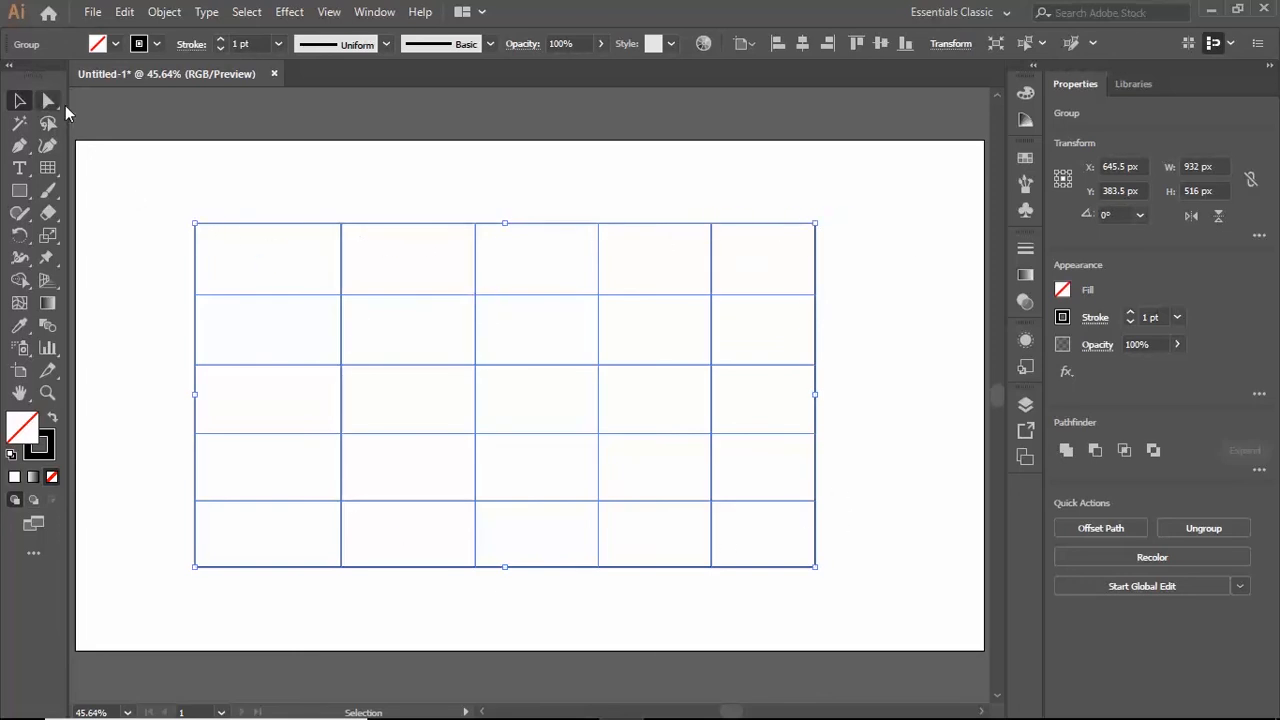
click(163, 15)
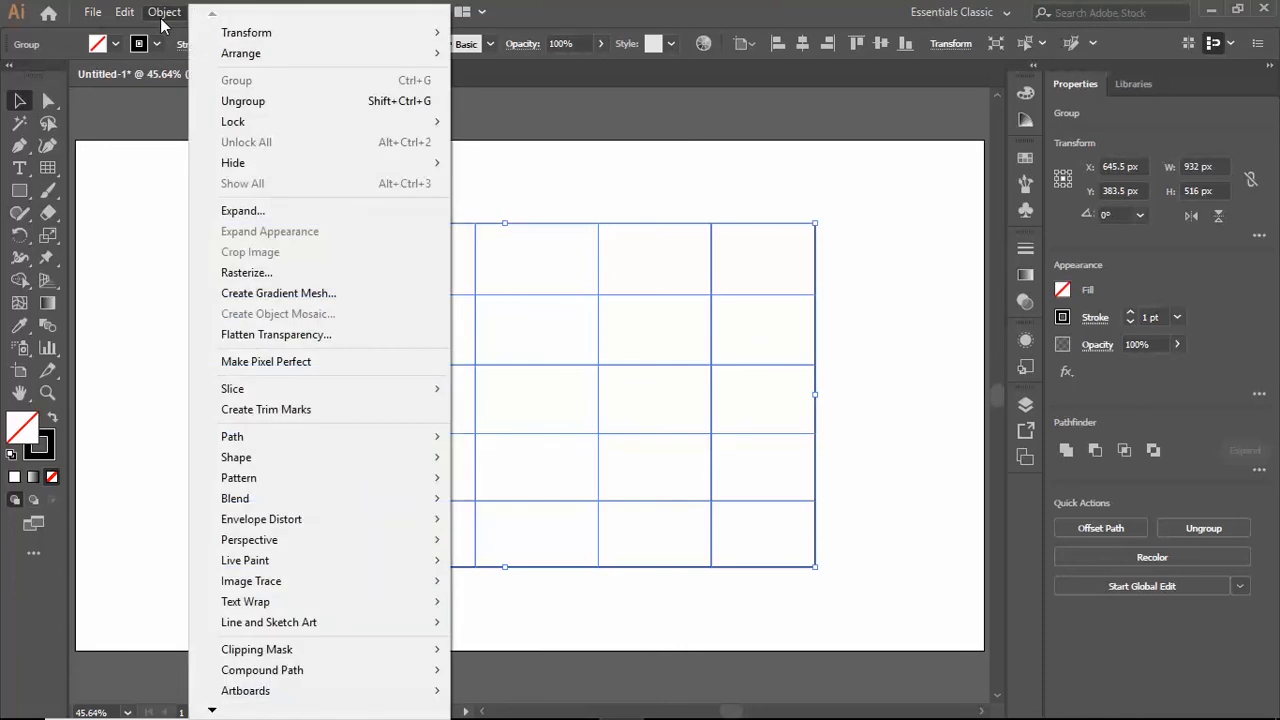
click(243, 101)
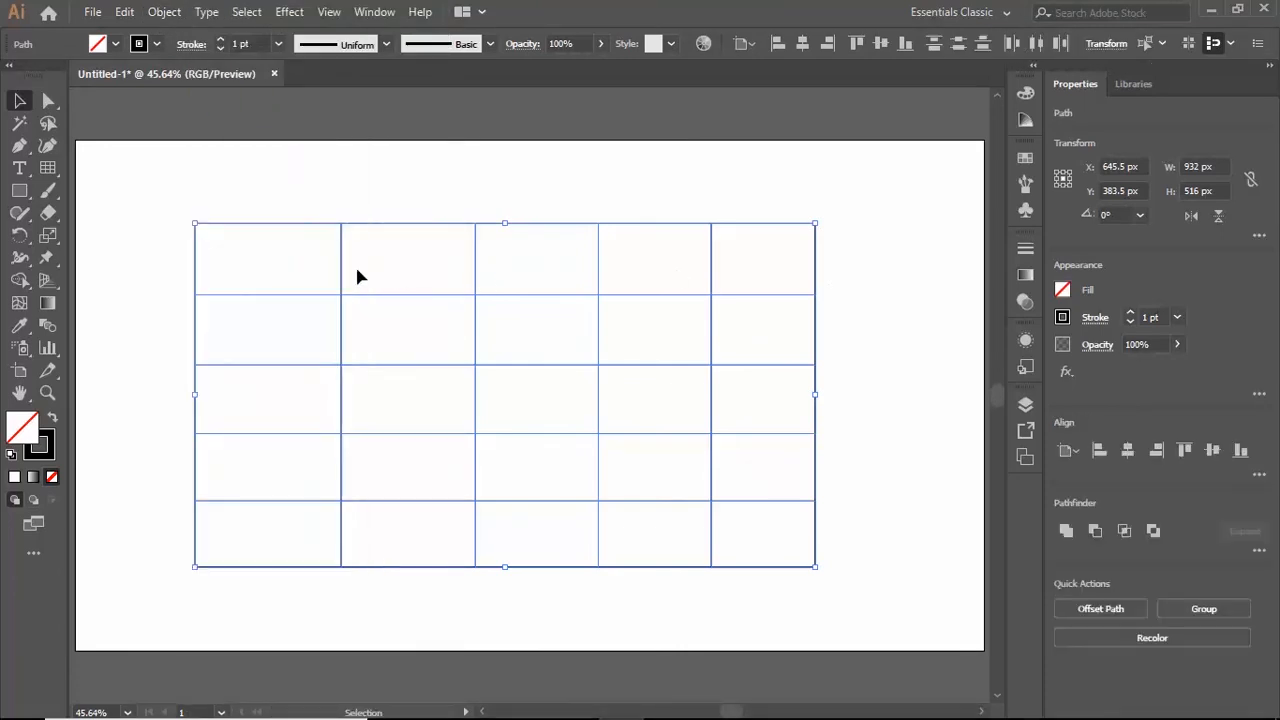
click(897, 287)
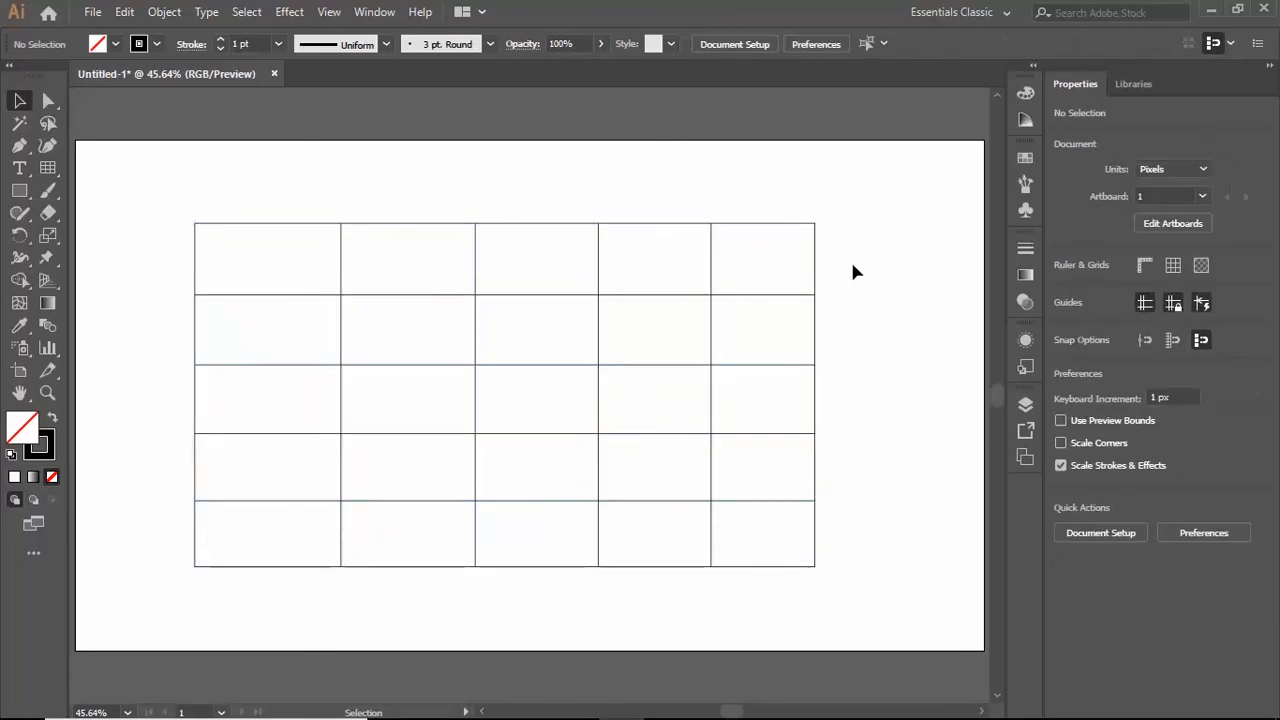
- Pull the outer rectangle, the uppermost horizontal divider and the leftmost vertical divider away from the rest of the ungrouped grid
click(816, 280)
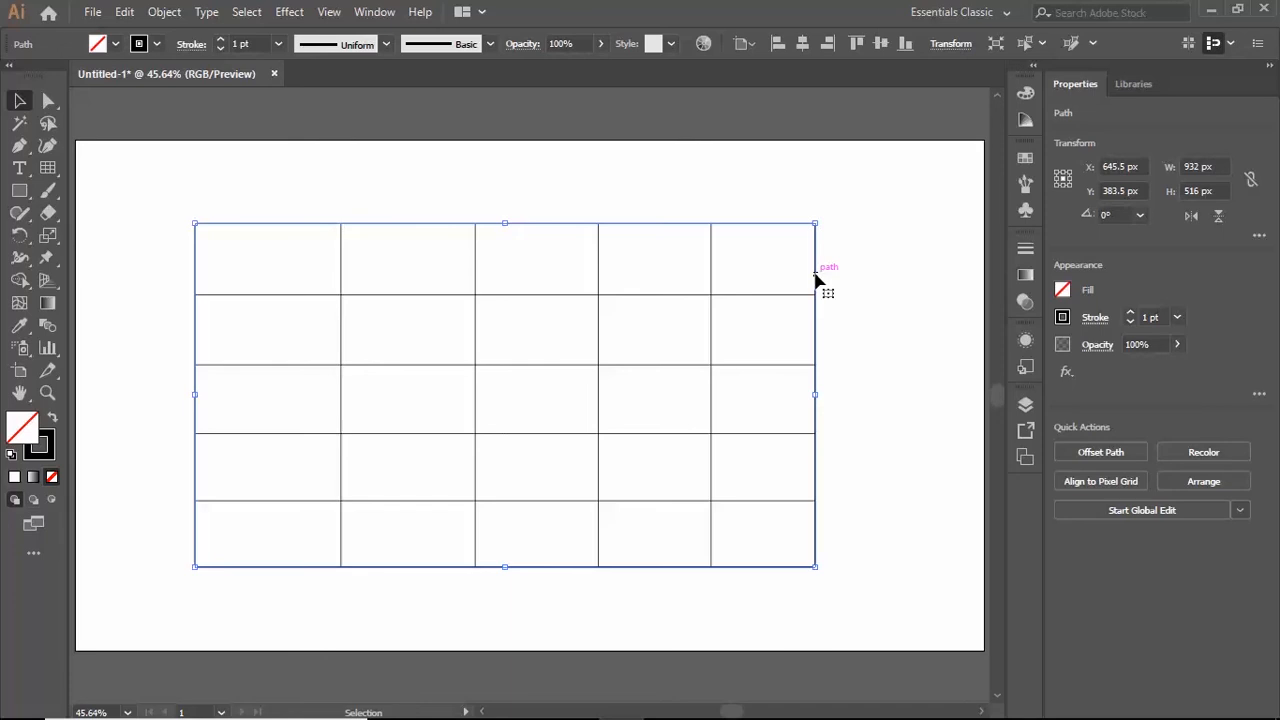
drag(817, 280, 967, 148)
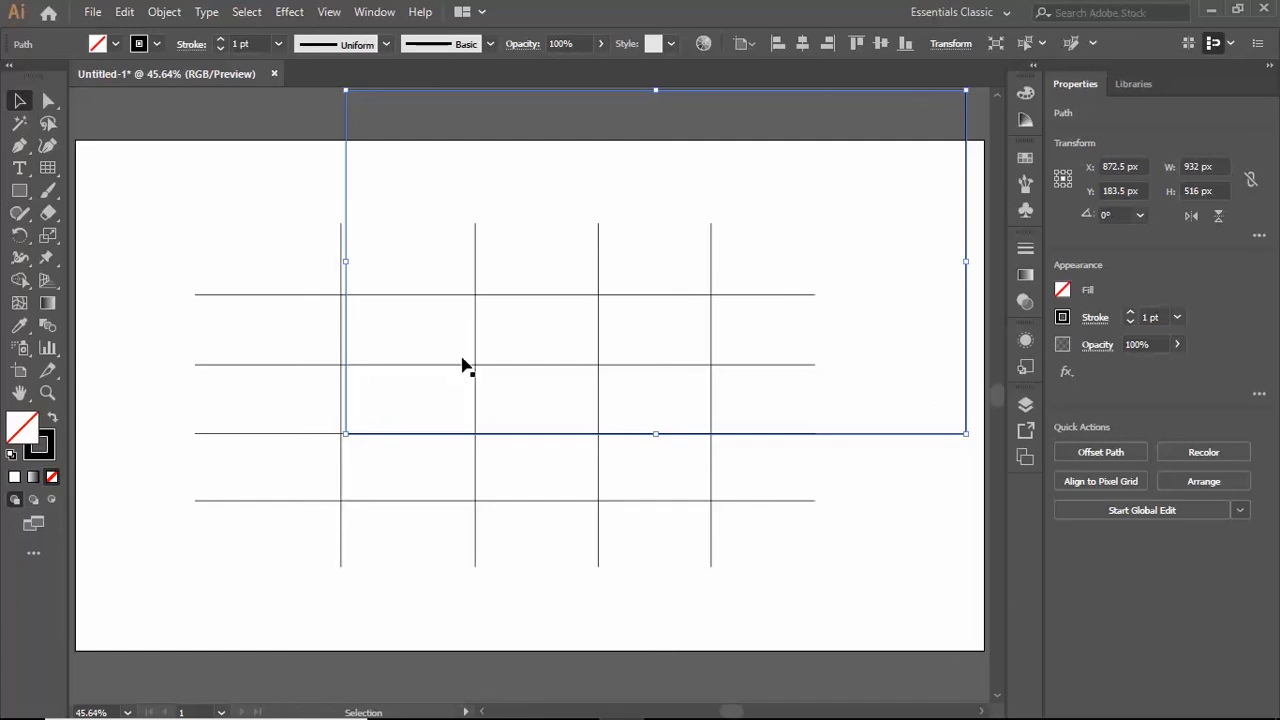
click(258, 296)
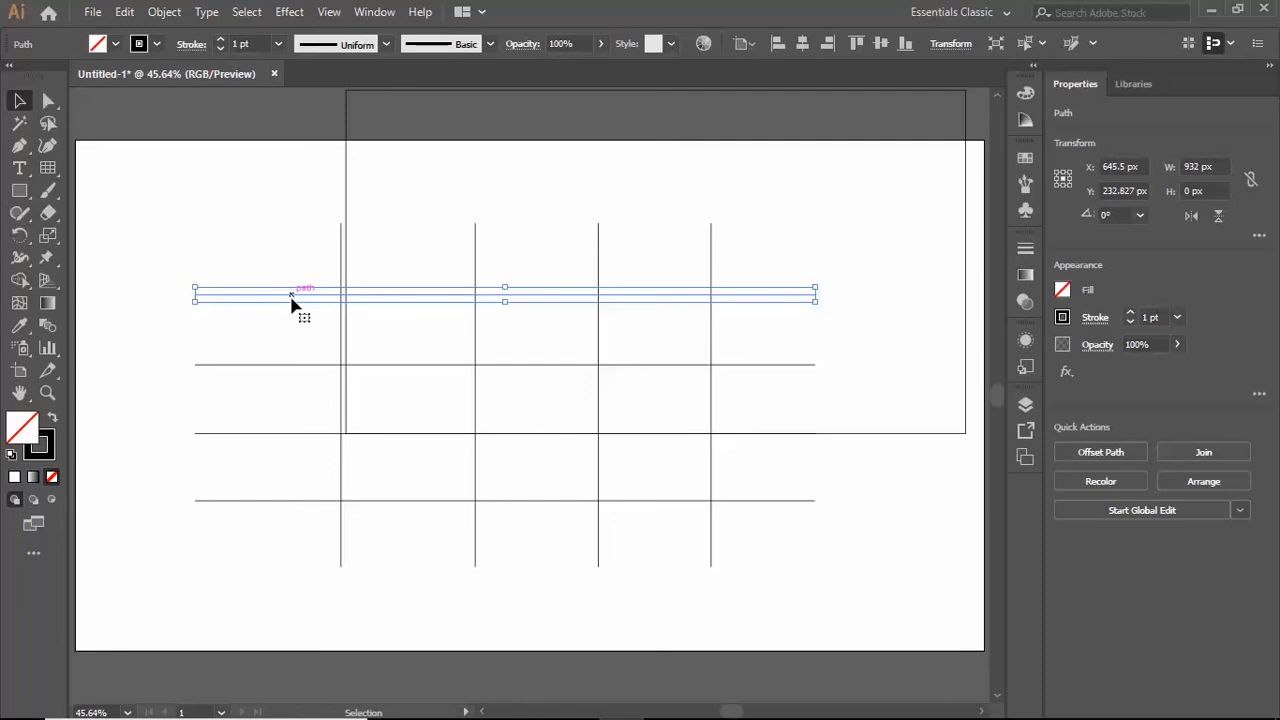
drag(291, 300, 199, 151)
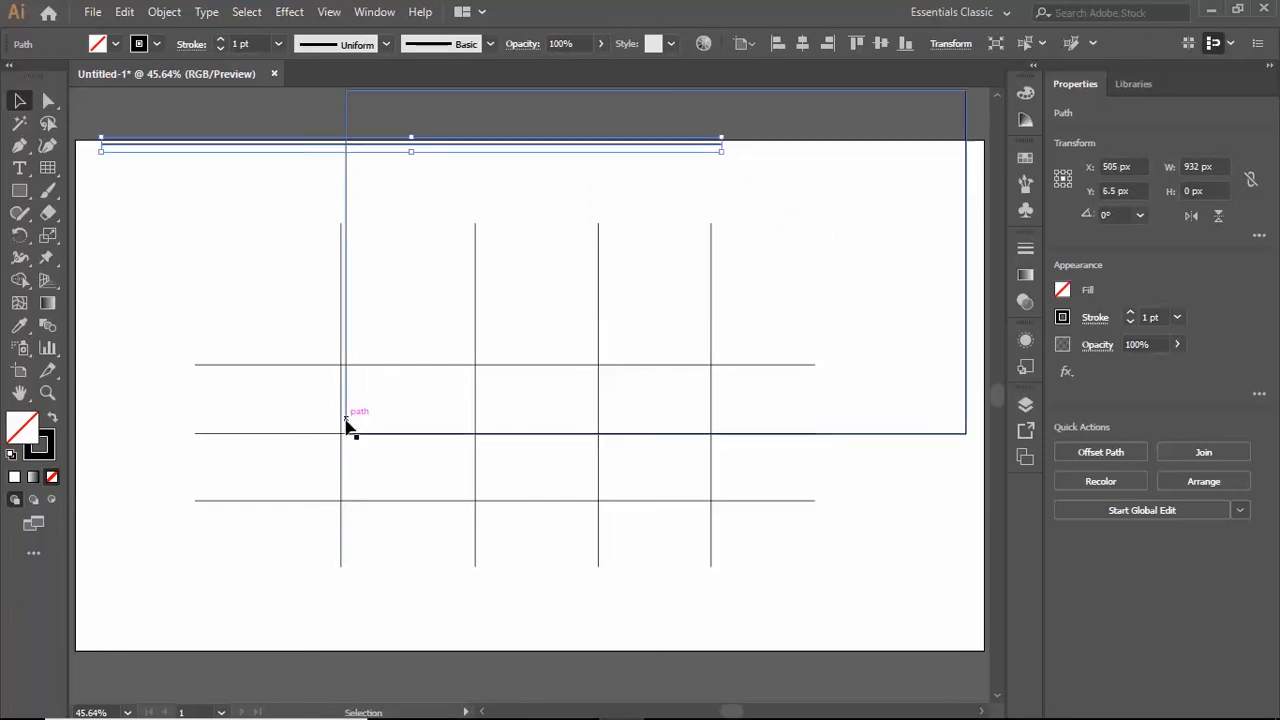
click(341, 482)
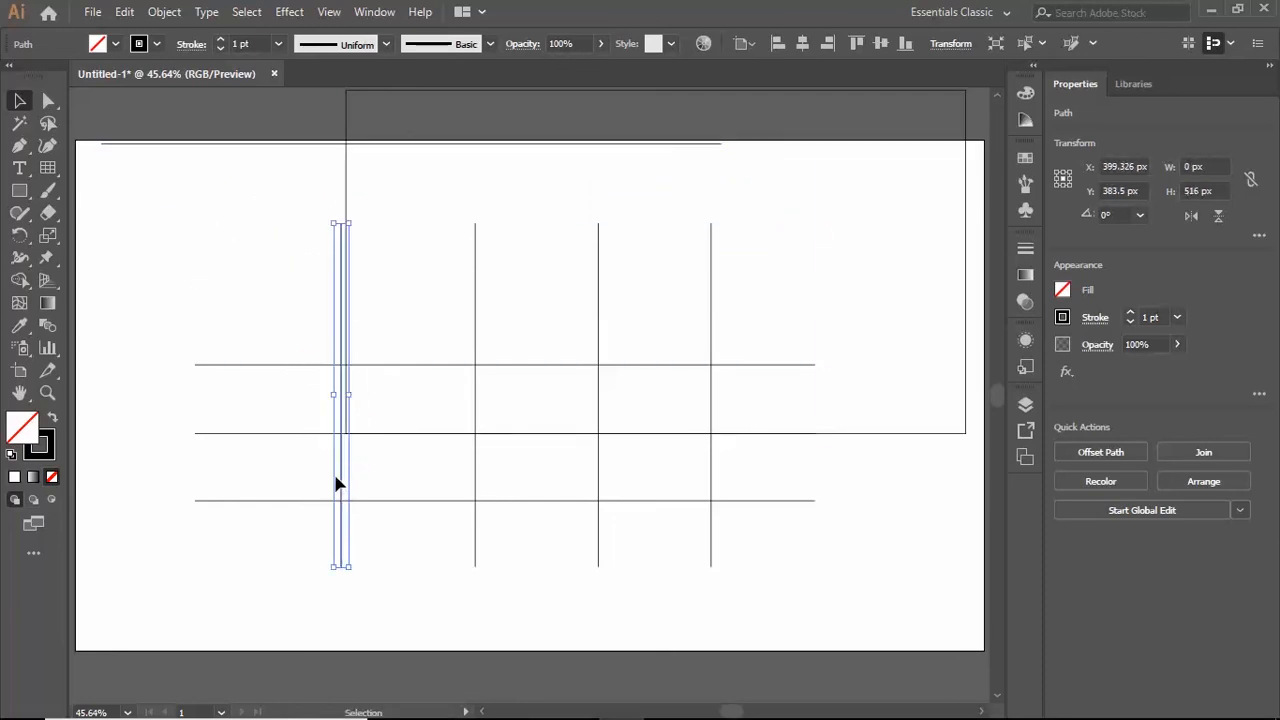
drag(341, 482, 158, 455)
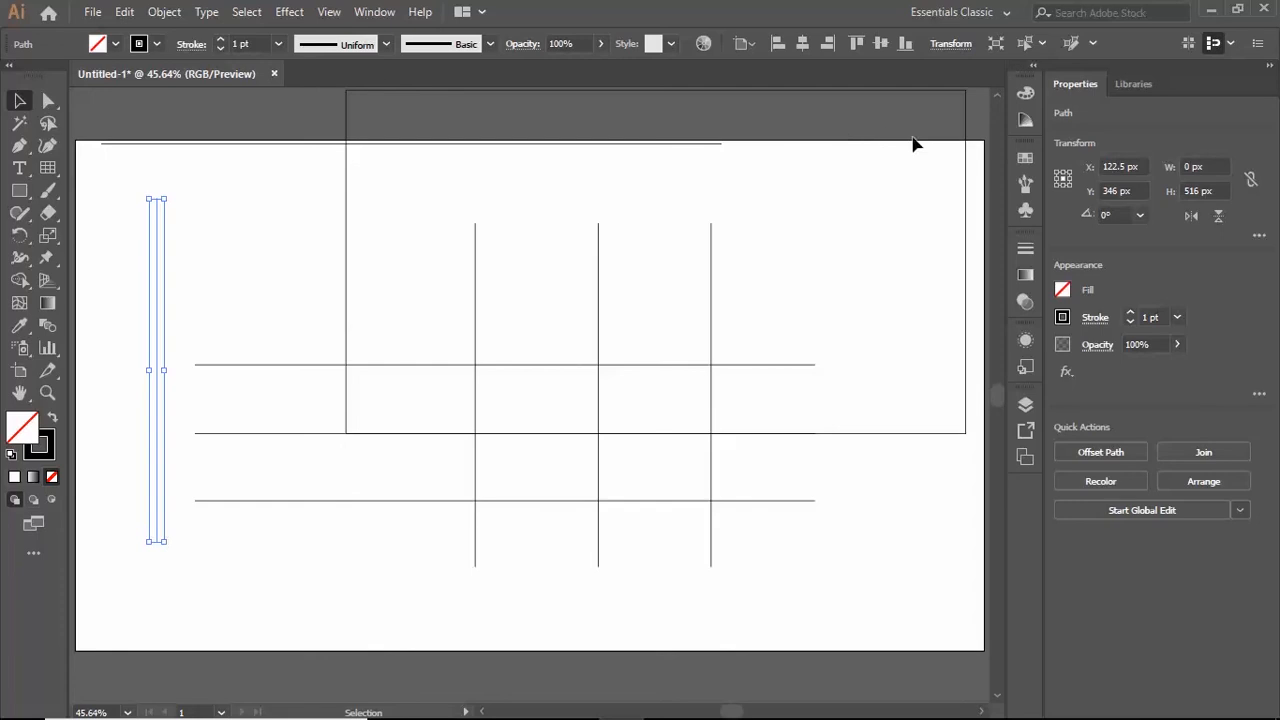
- Delete all the separated grid paths from the artboard
click(181, 607)
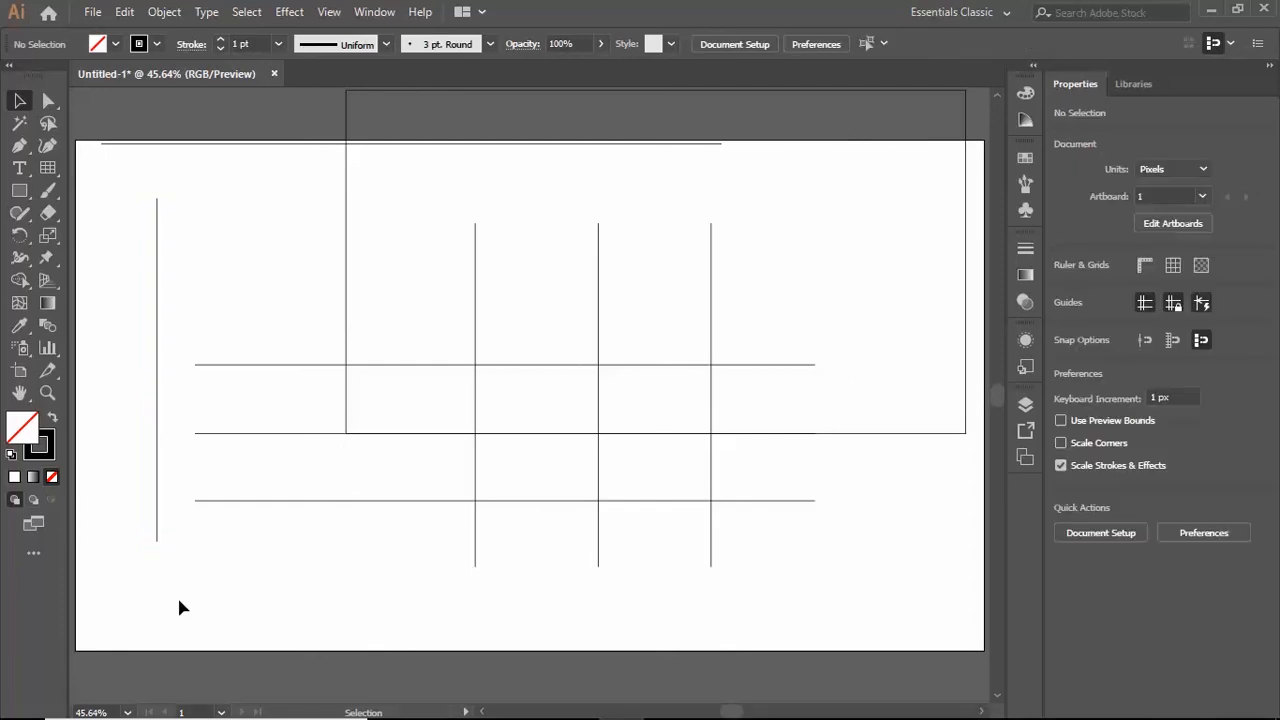
key(ctrl+a)
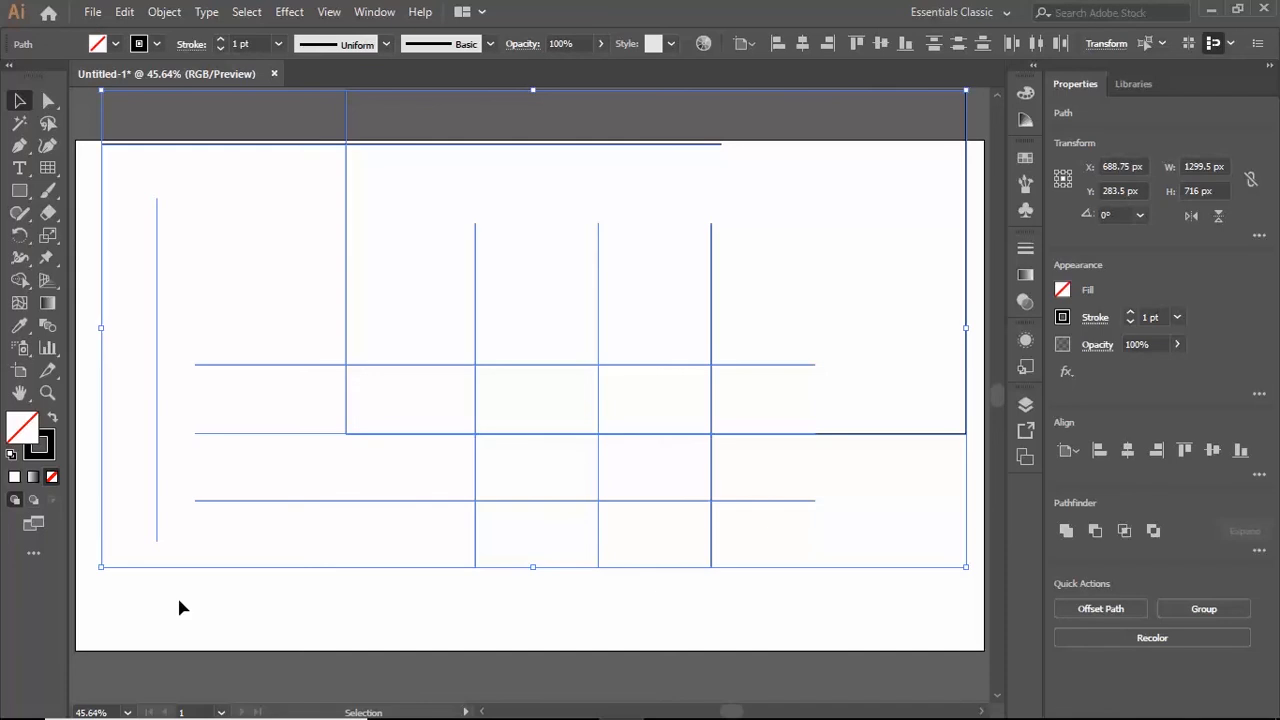
key(Delete)
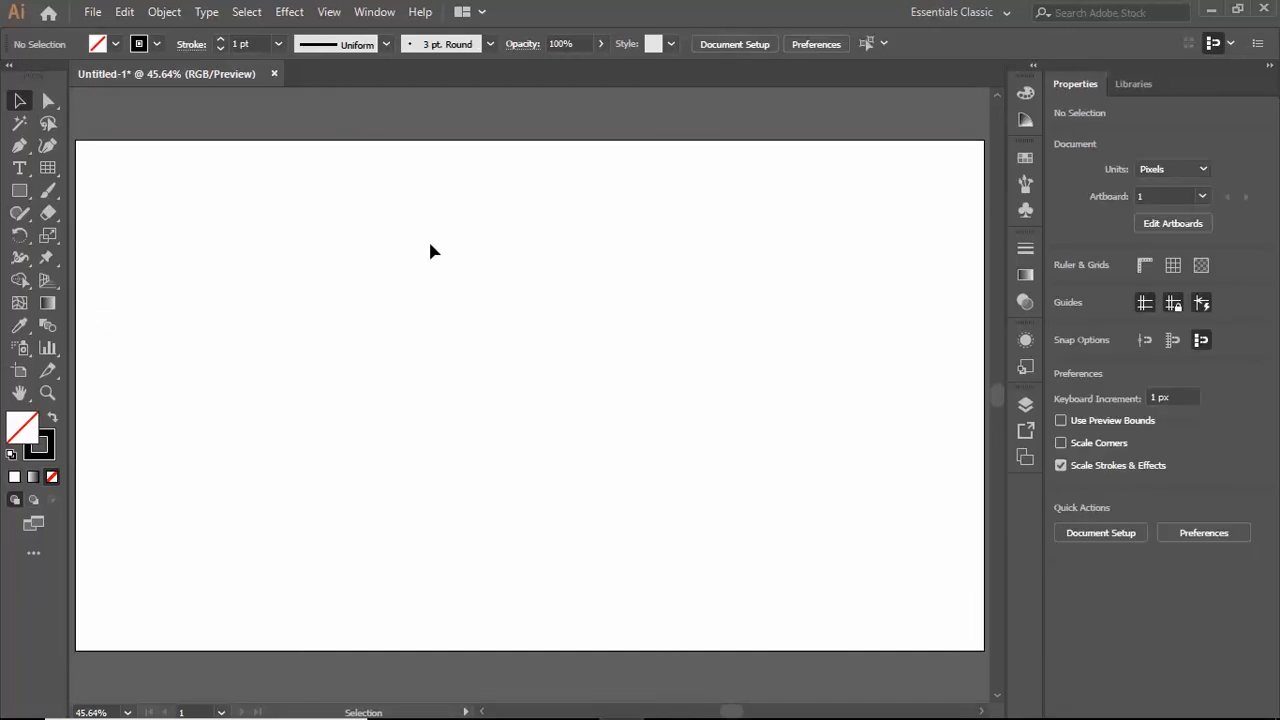
- Activate the Rectangular Grid tool and set the fill colour to red, ea2424
click(46, 174)
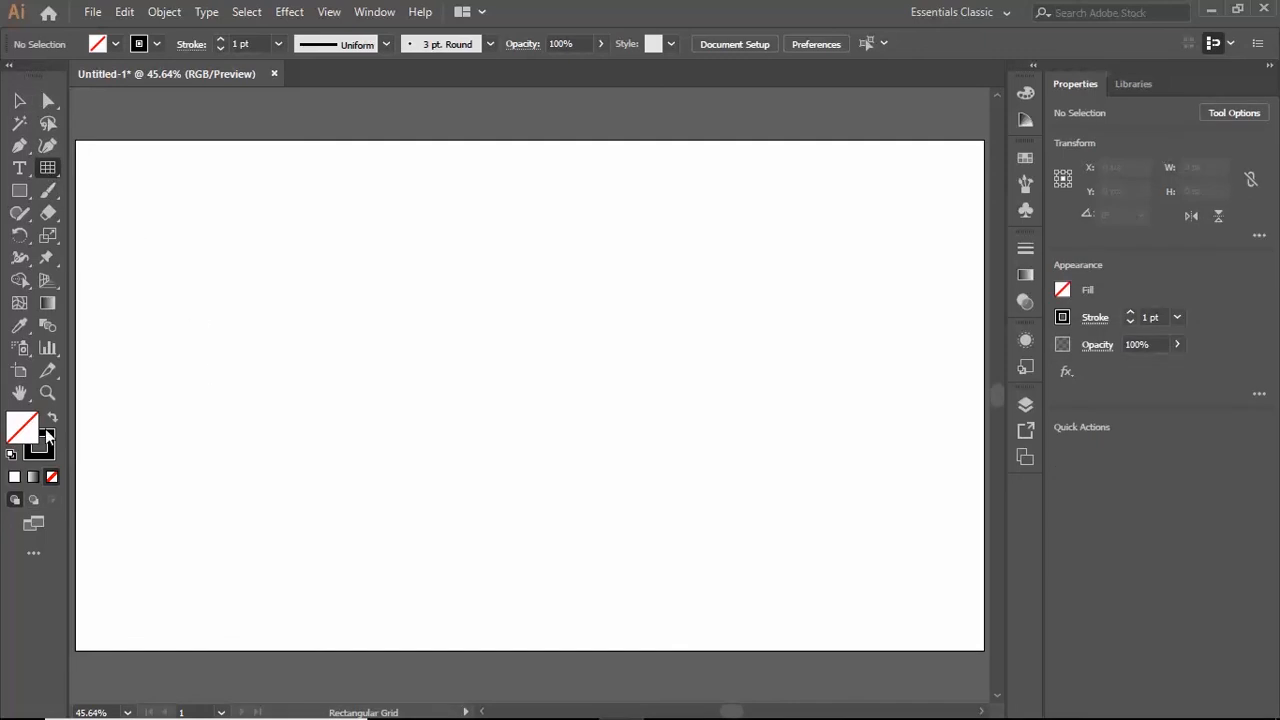
click(25, 440)
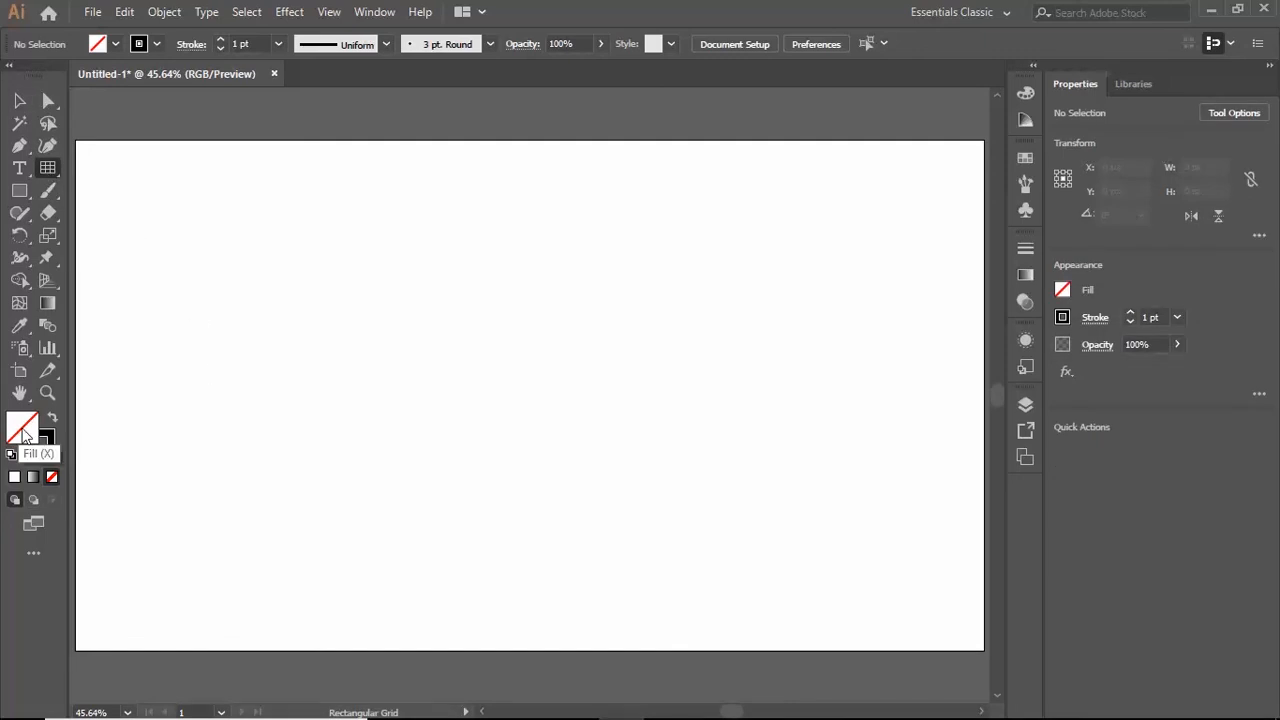
double_click(25, 437)
drag(535, 272, 607, 208)
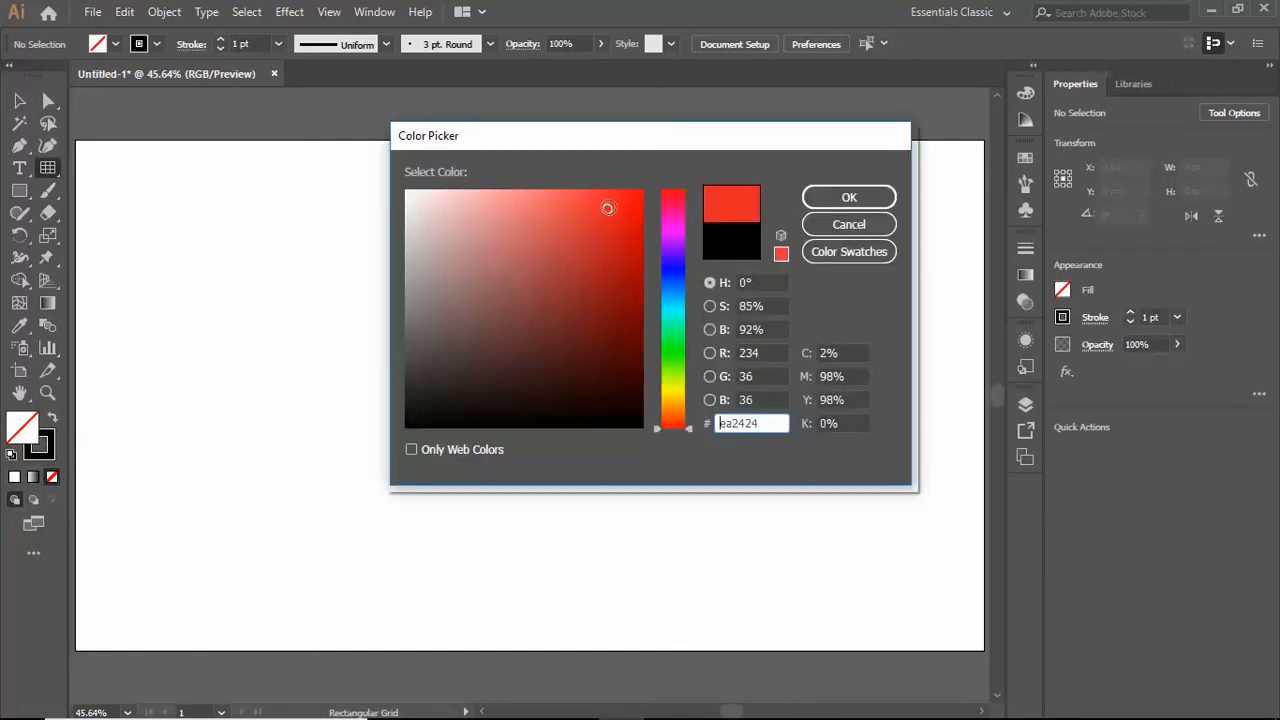
click(849, 197)
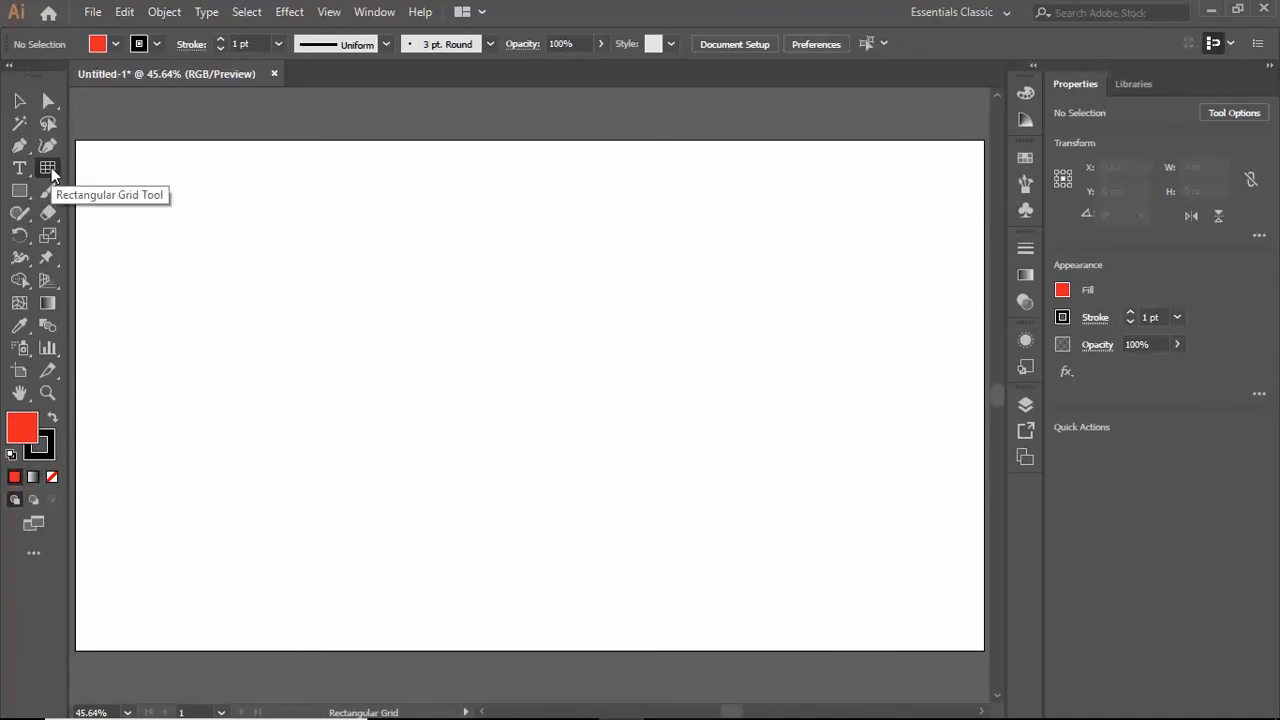
- Create a 597 by 297 px grid with Use Outside Rectangle As Frame off and Fill Grid on, and ungroup it
click(175, 223)
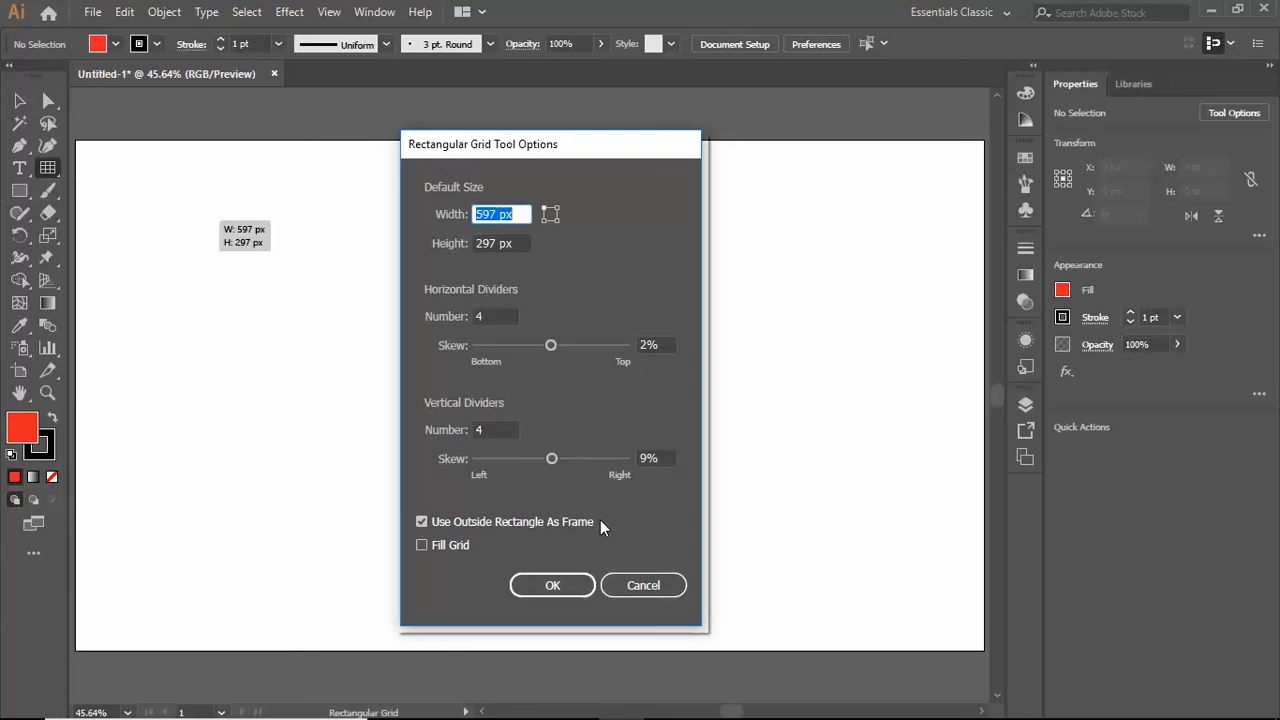
click(423, 520)
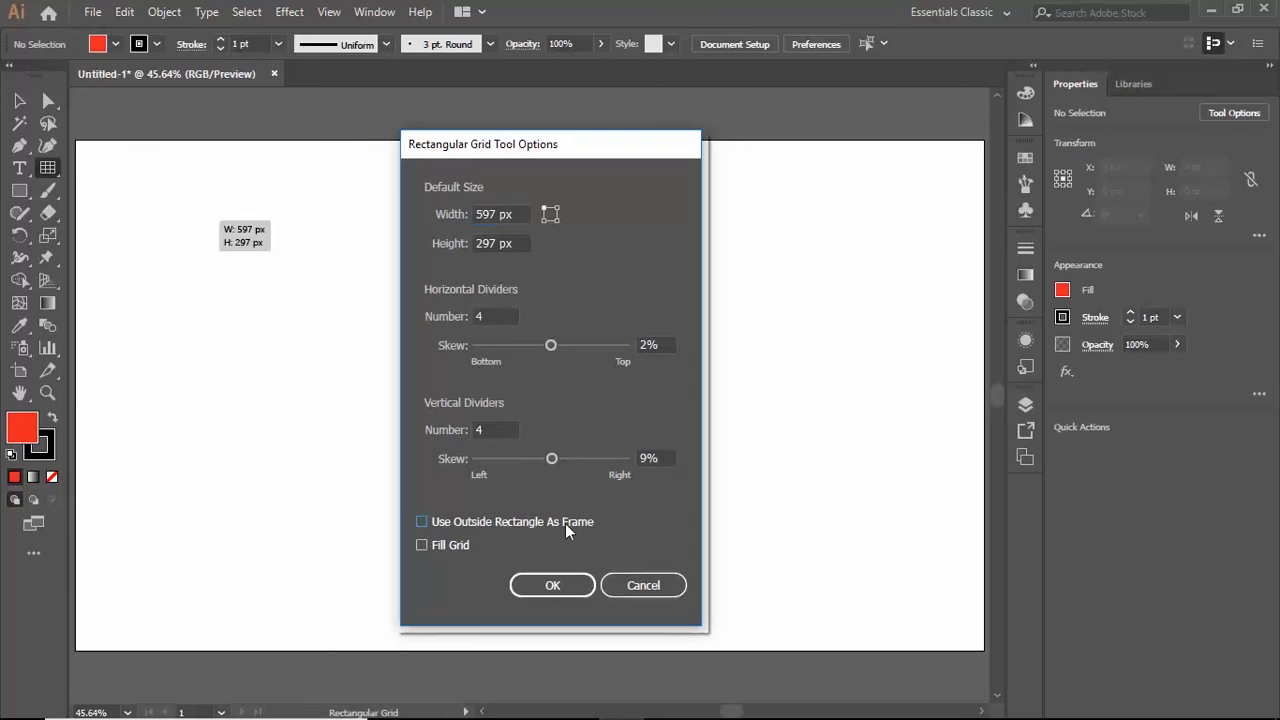
click(421, 545)
click(551, 587)
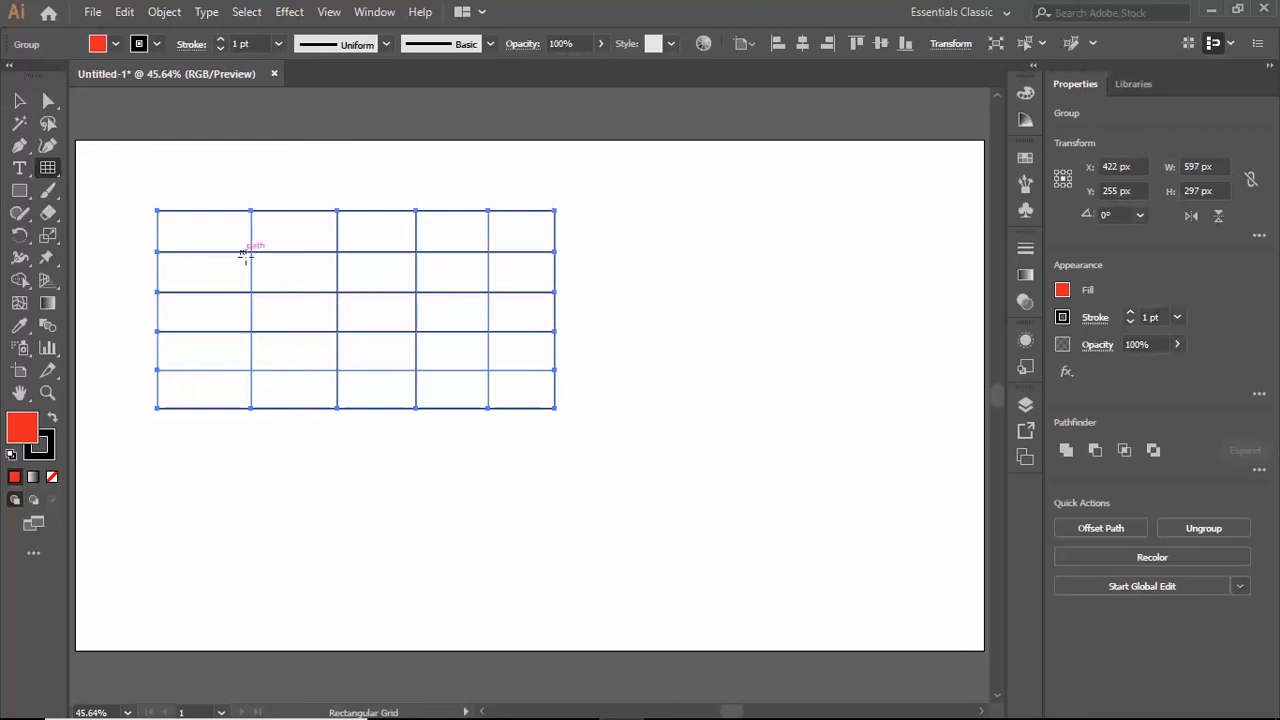
click(164, 12)
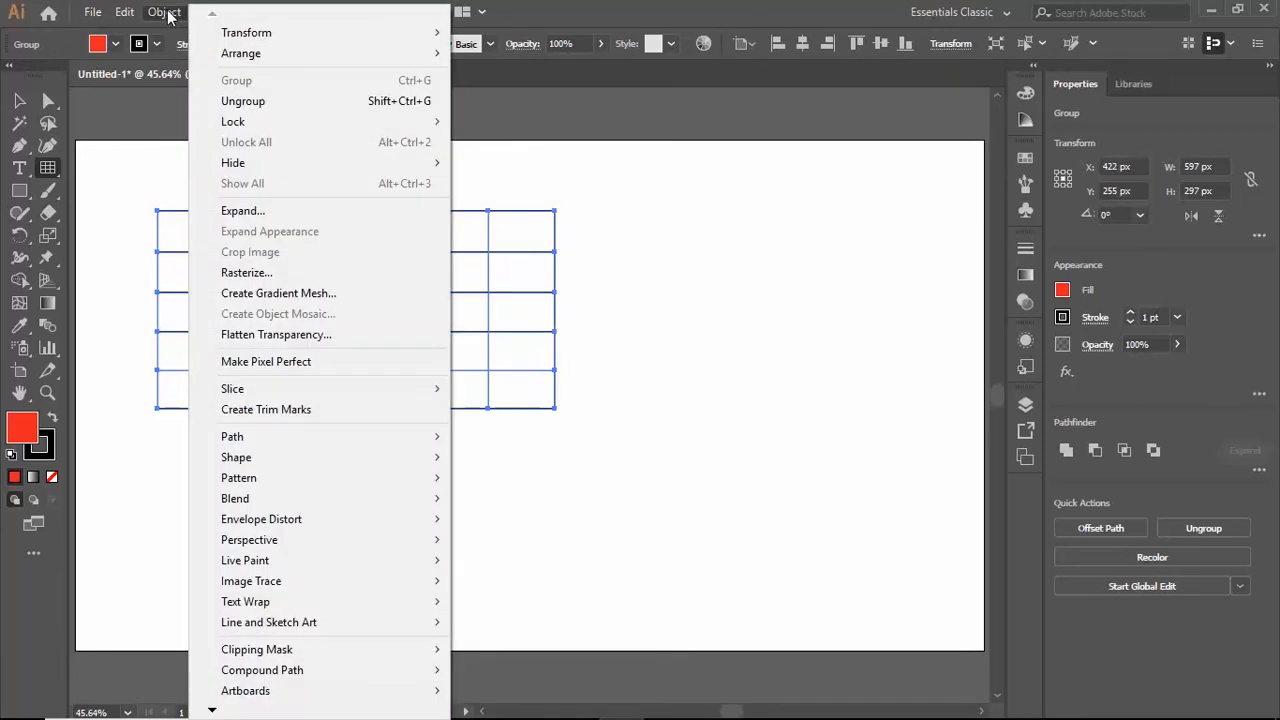
click(205, 101)
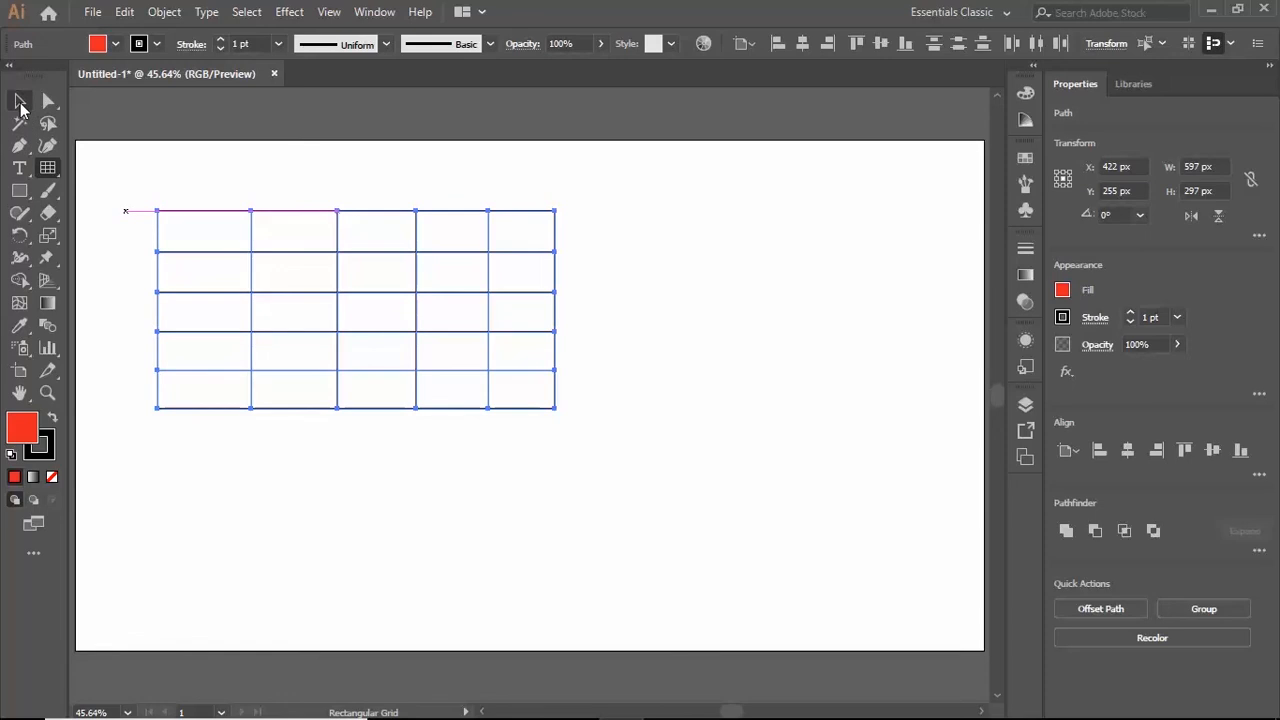
- Pull the rightmost vertical, uppermost horizontal and lowest horizontal outer lines away from the rest of the ungrouped grid
click(20, 104)
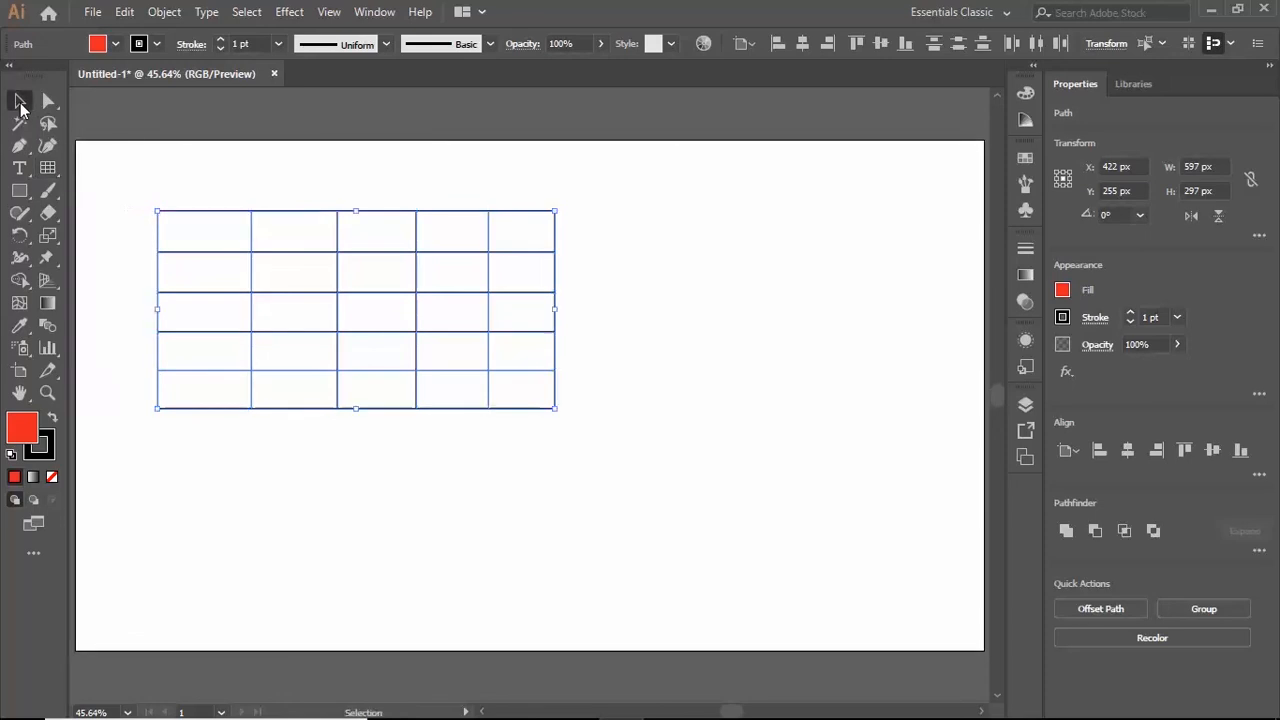
click(694, 256)
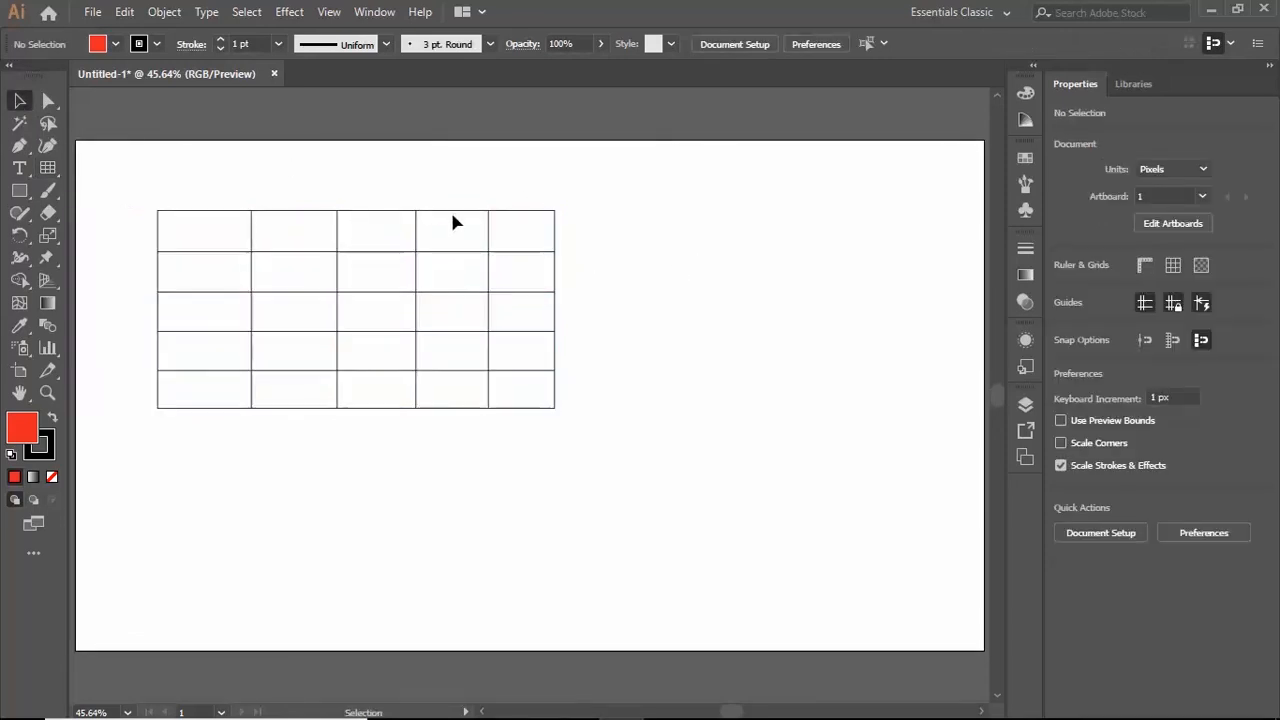
click(555, 281)
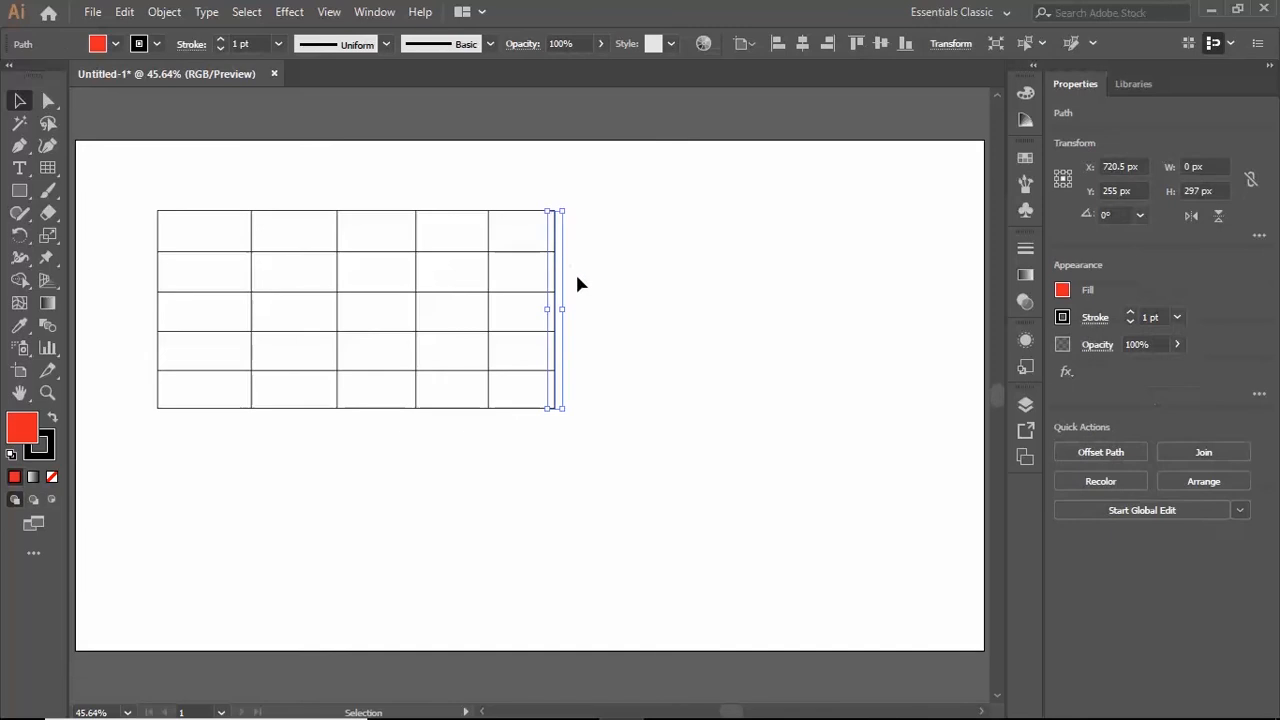
drag(555, 281, 685, 285)
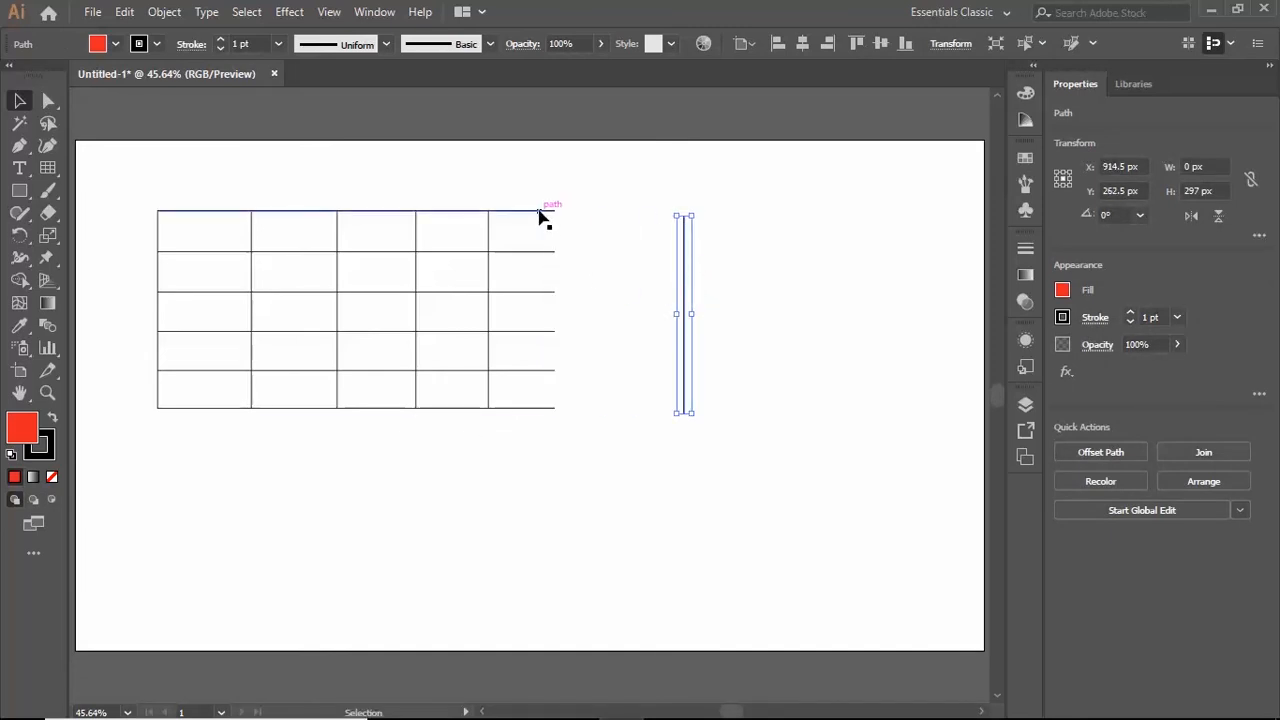
drag(543, 213, 537, 168)
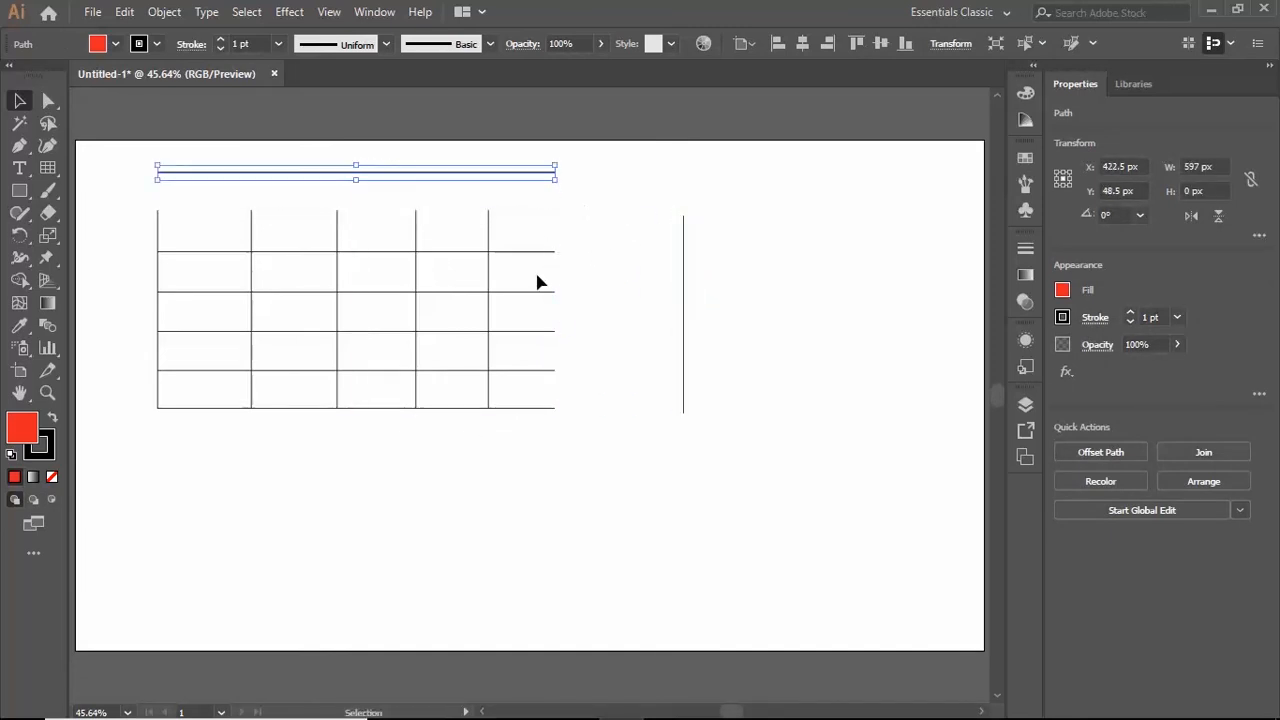
drag(500, 410, 505, 474)
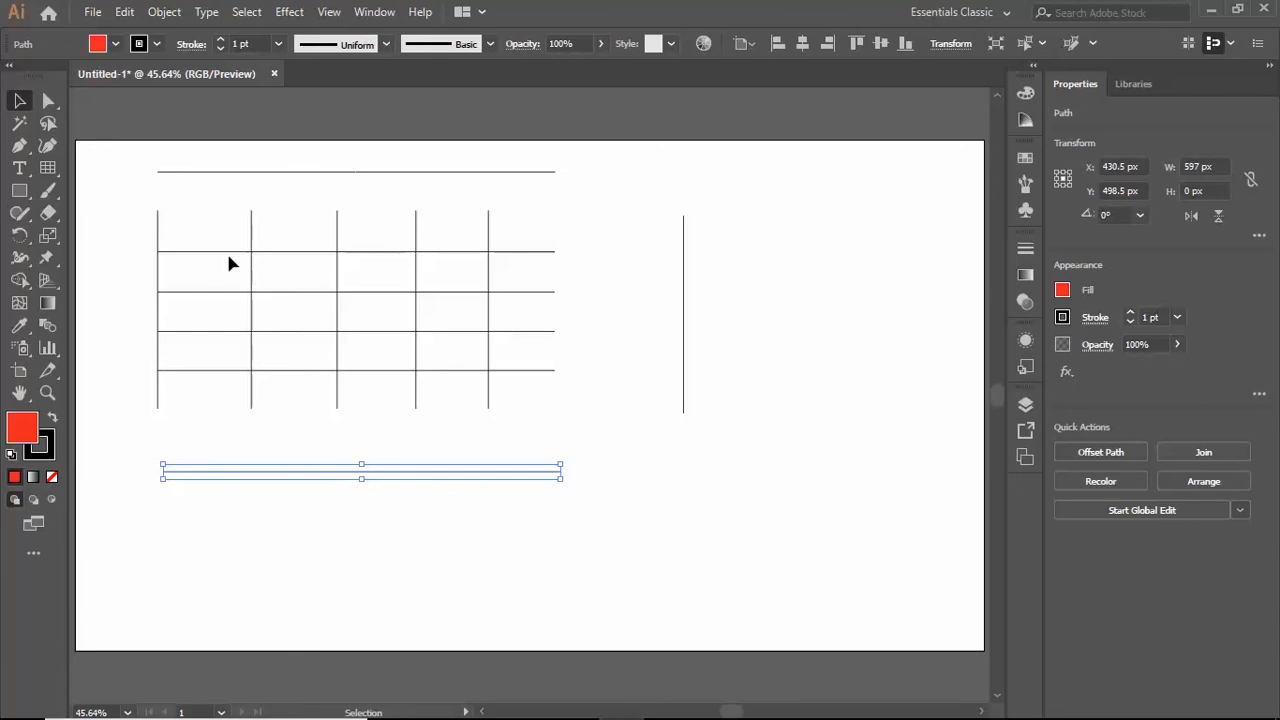
- Delete all the loose grid lines from the artboard
click(495, 292)
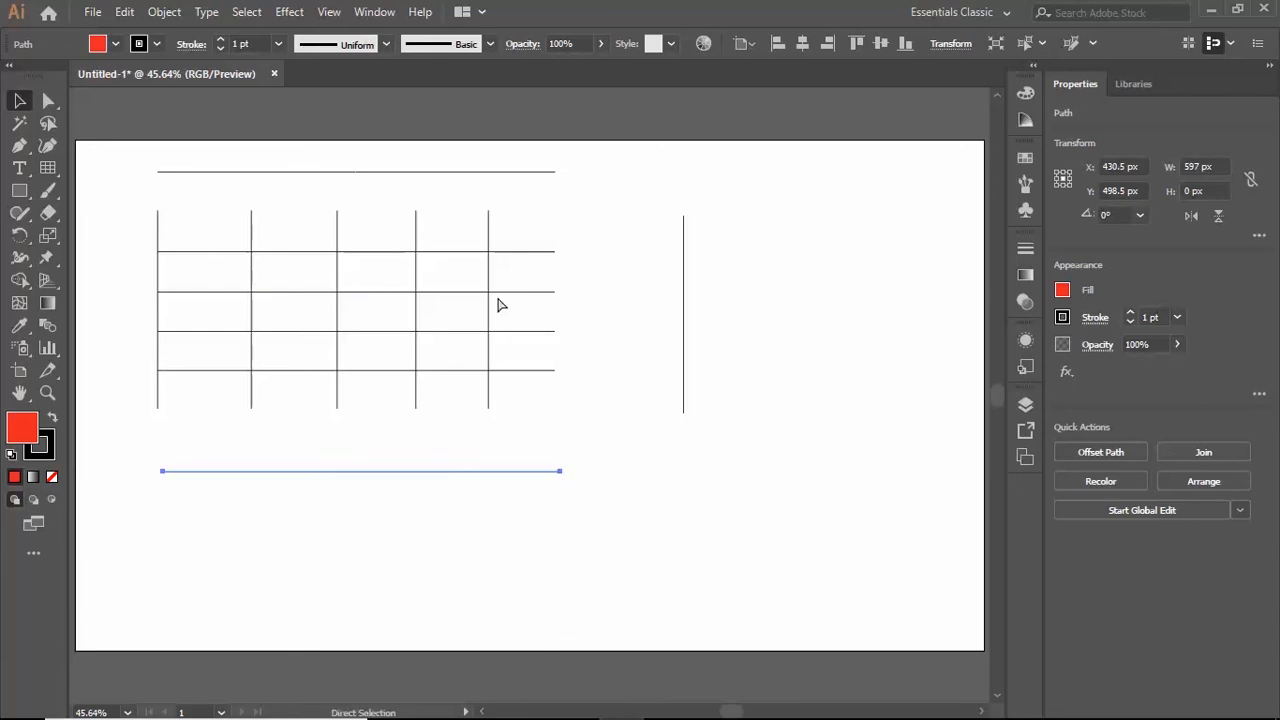
key(ctrl+a)
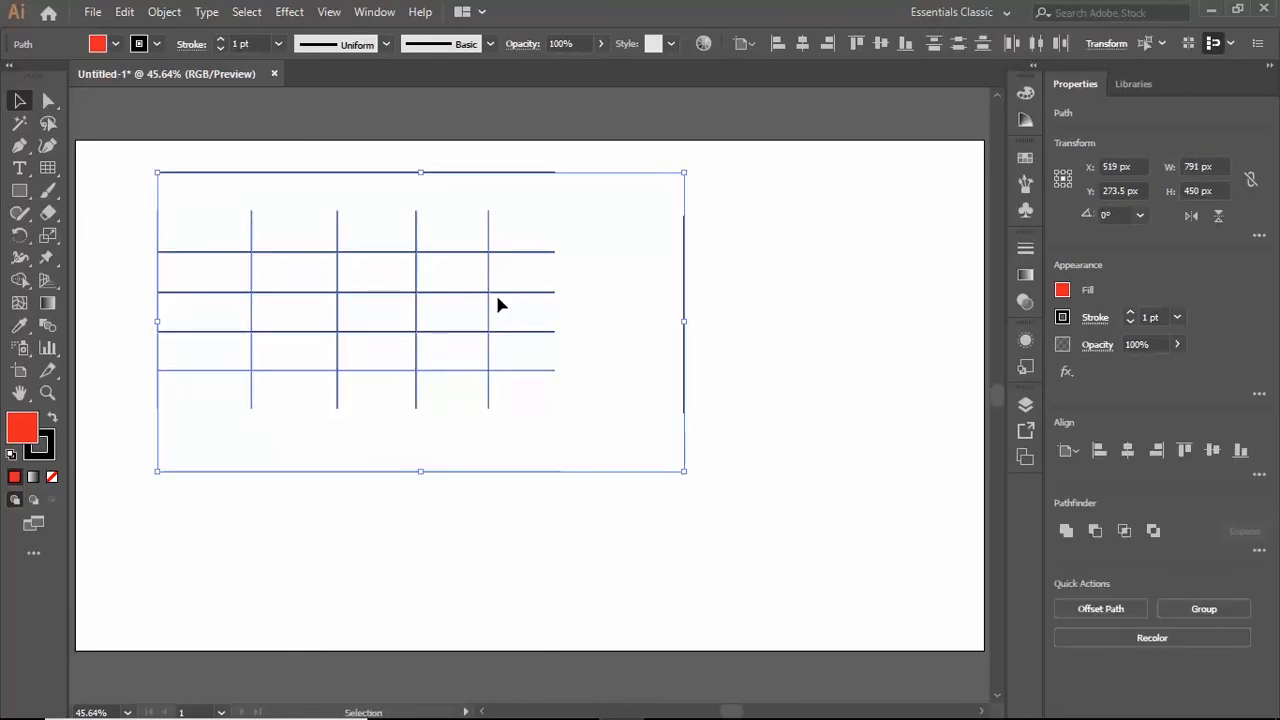
key(Delete)
- Create a 597 by 297 px filled grid with 4 dividers each way, 0% skews and Use Outside Rectangle As Frame on, and ungroup it
click(47, 167)
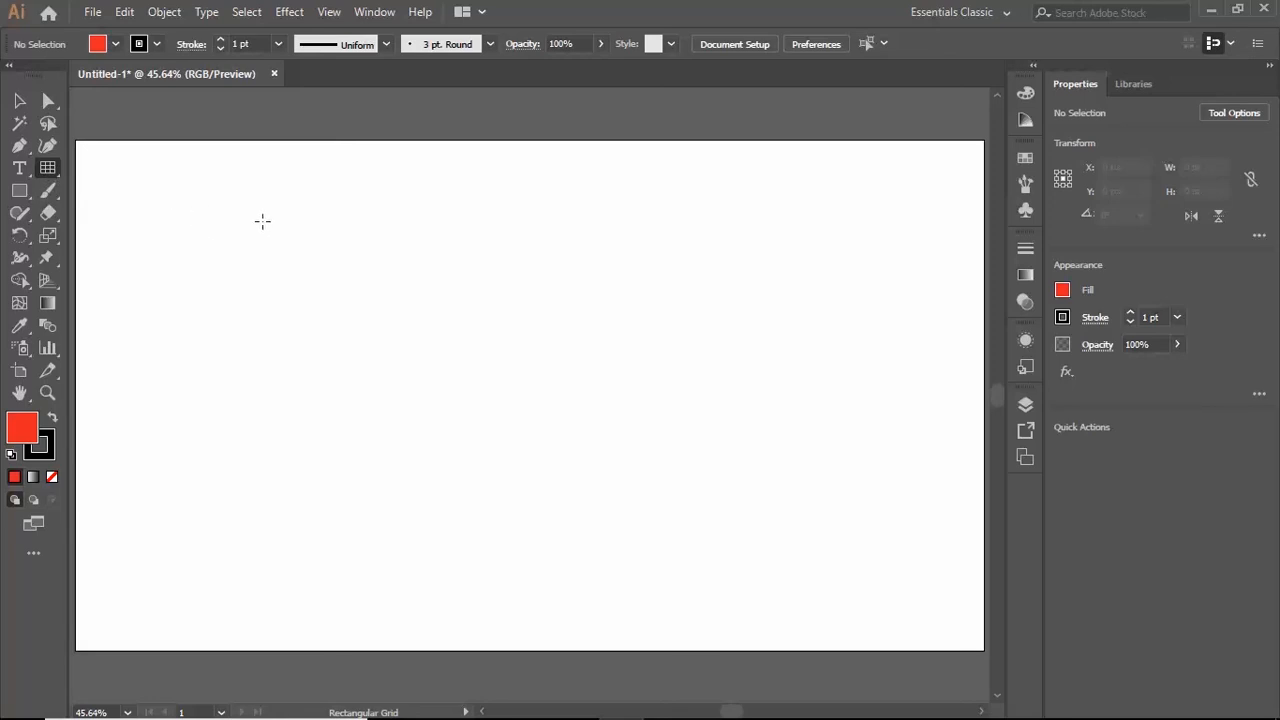
click(219, 237)
key(shift+Tab)
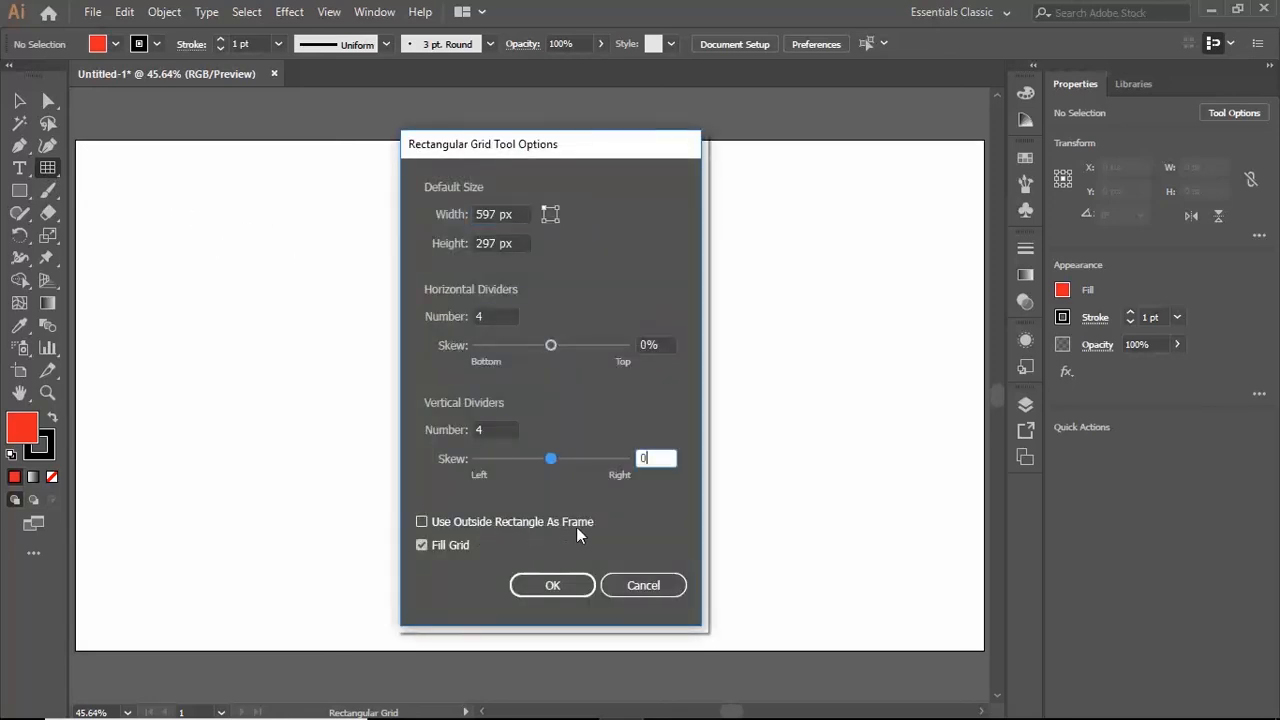
click(421, 522)
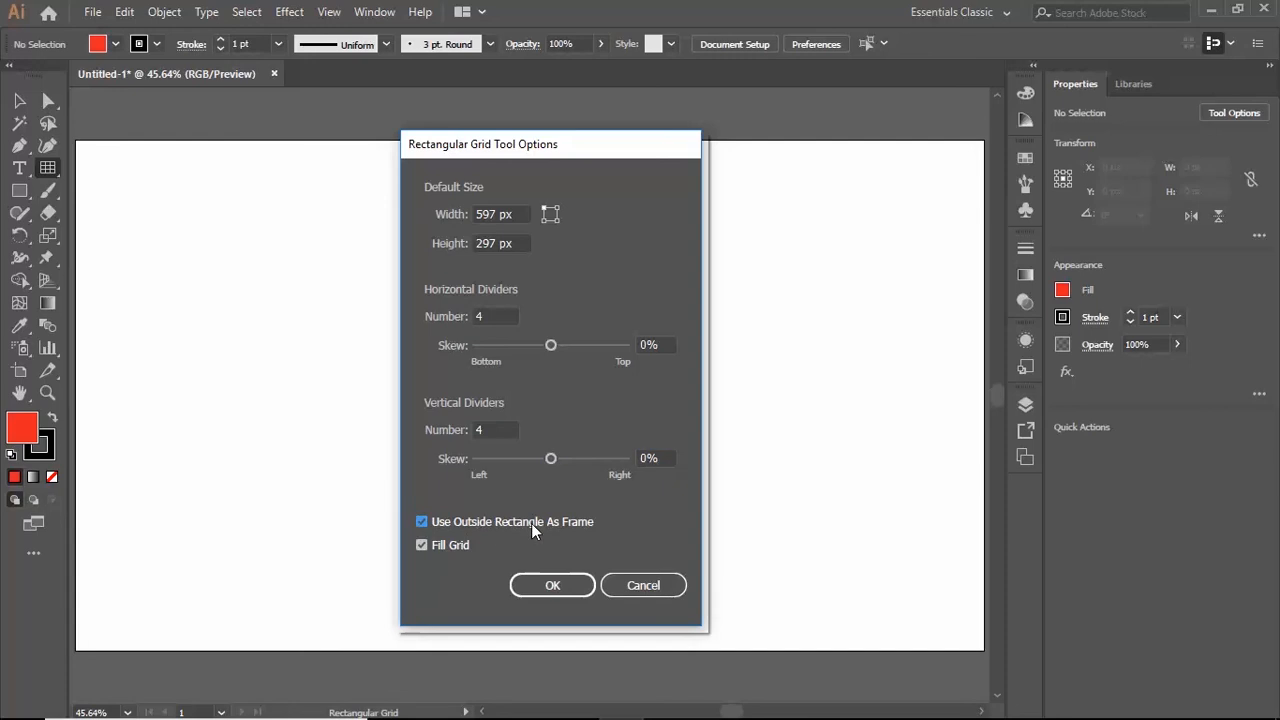
click(550, 587)
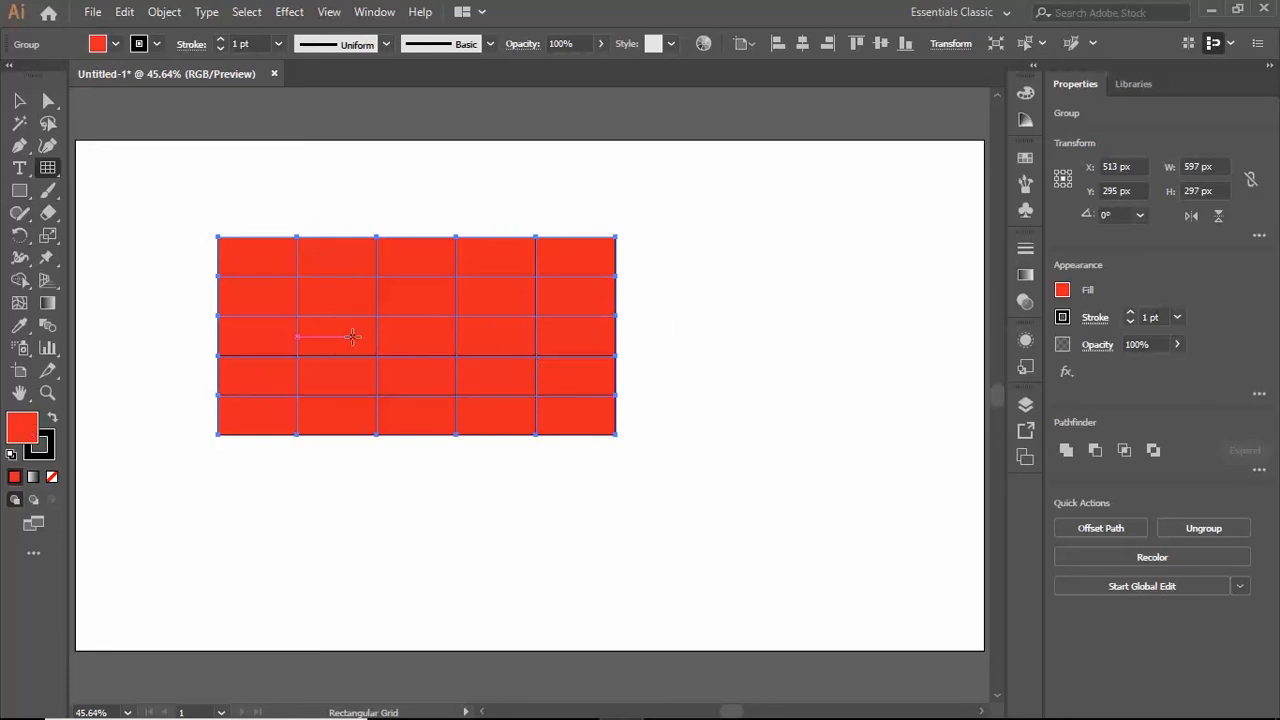
click(164, 12)
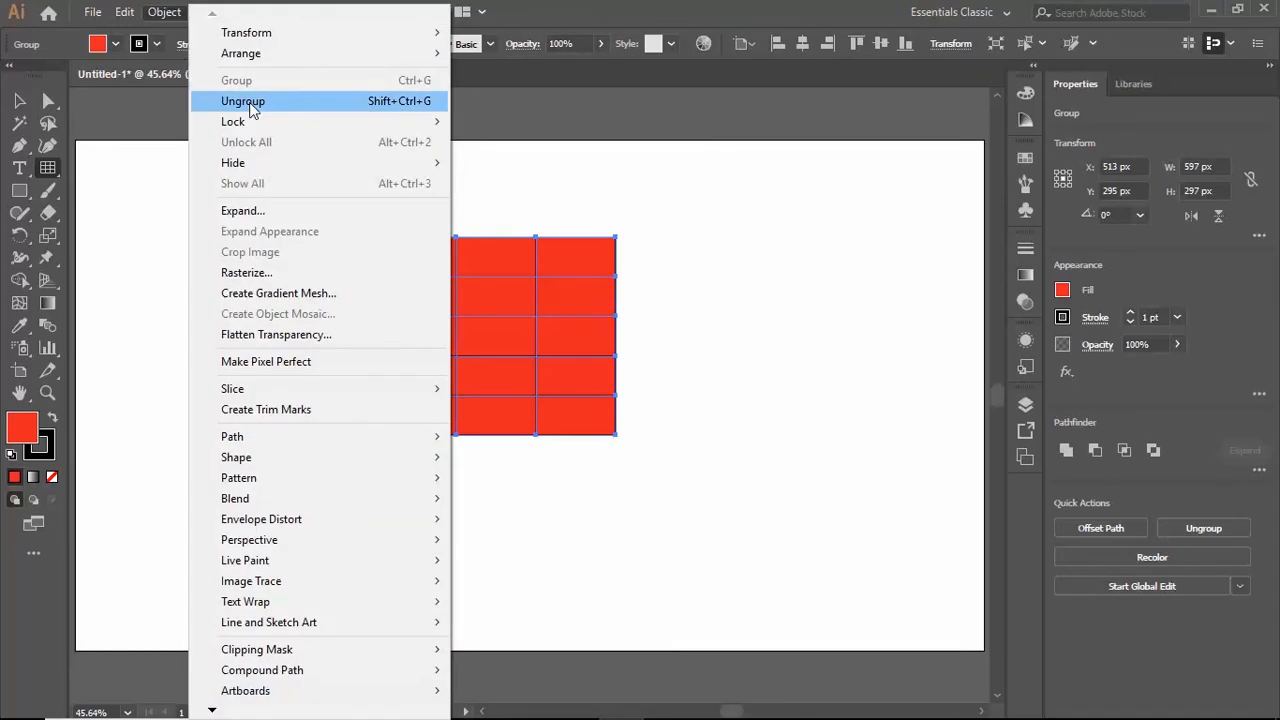
click(243, 101)
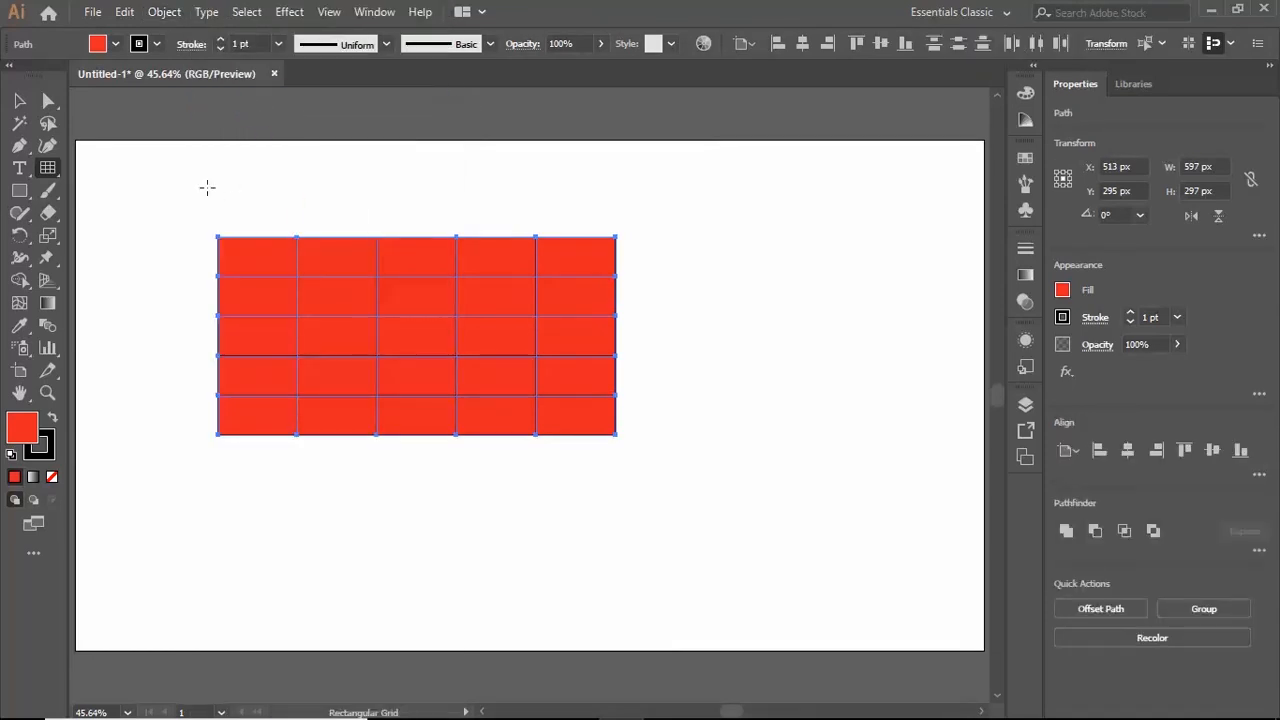
- Pull the red frame rectangle, the rightmost vertical divider and the uppermost horizontal divider away from the rest of the ungrouped grid
click(18, 101)
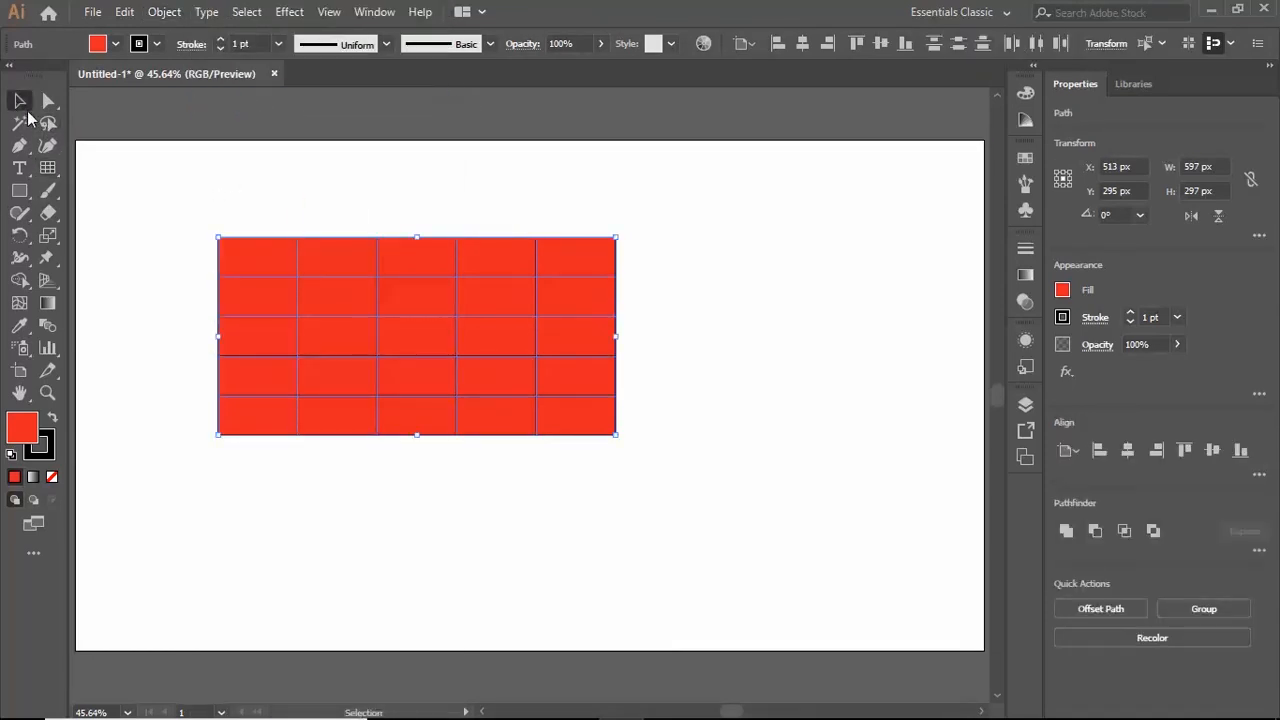
click(750, 312)
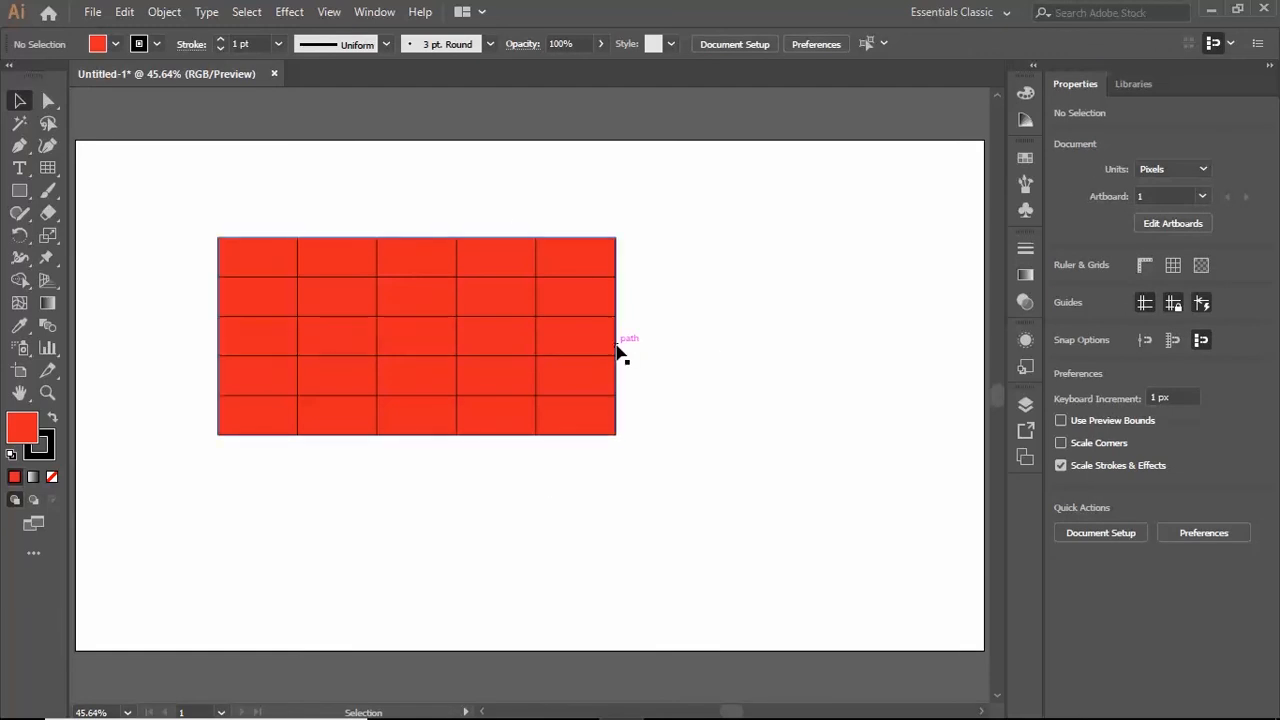
drag(617, 350, 975, 478)
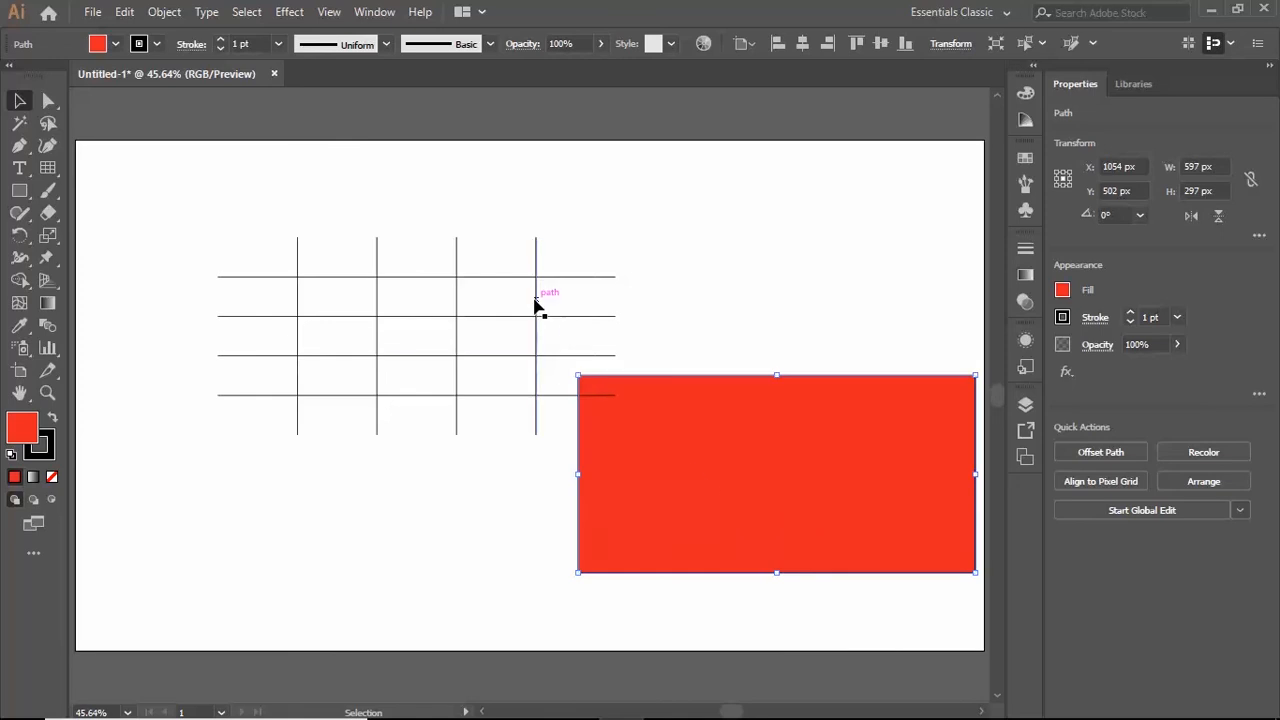
drag(536, 305, 750, 271)
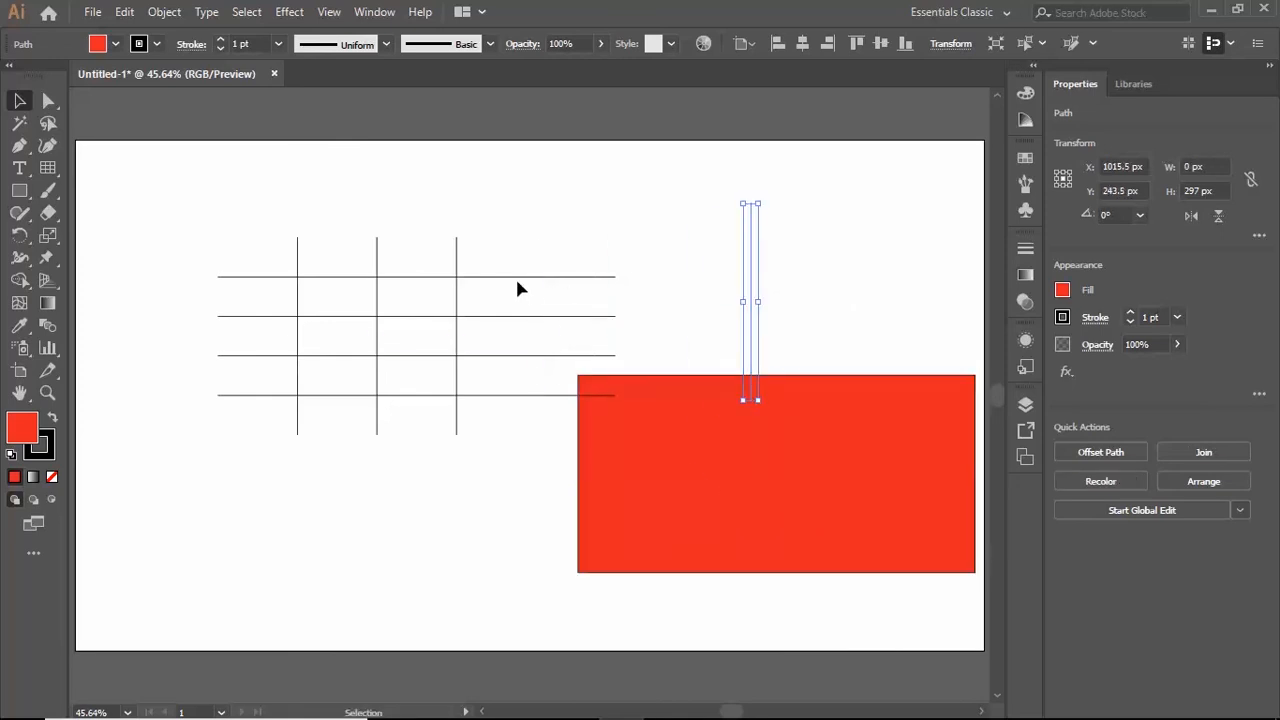
drag(516, 279, 522, 219)
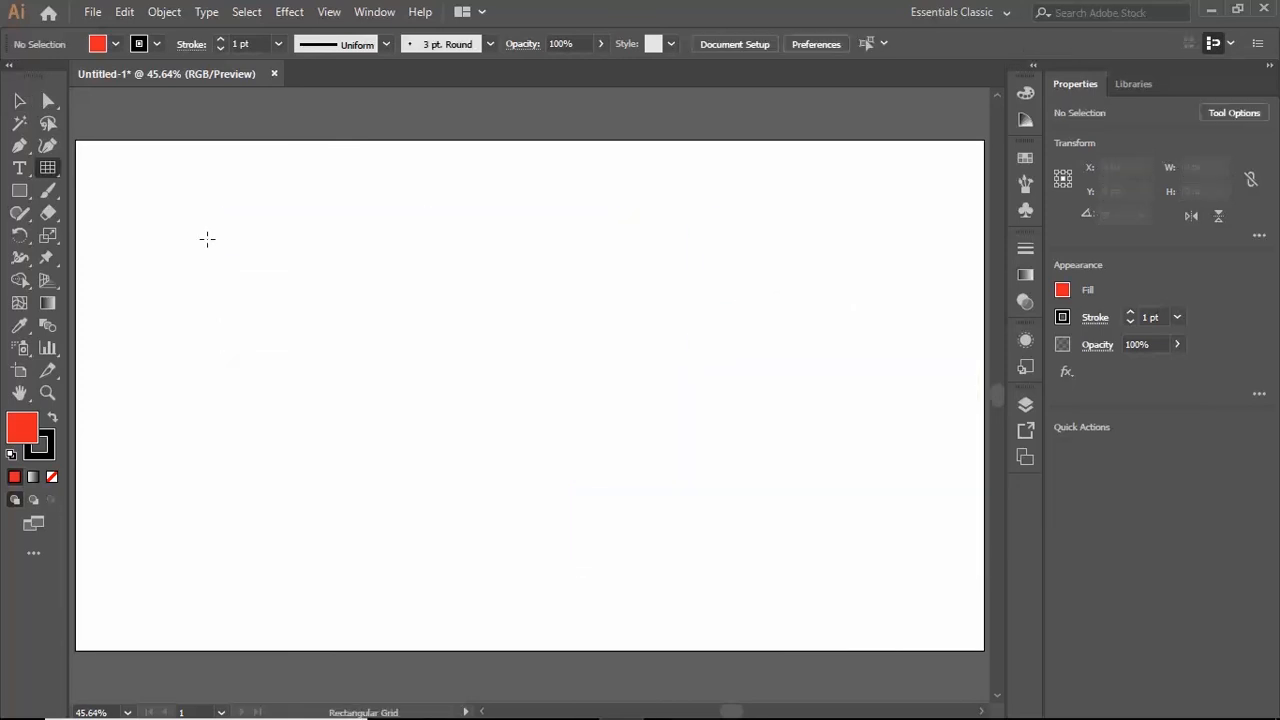
- On the cleared artboard, draw a square grid from its corner, a smaller square grid from its centre, and an about 652 by 400 px grid from its centre
drag(207, 239, 530, 475)
drag(613, 288, 749, 422)
drag(583, 472, 795, 602)
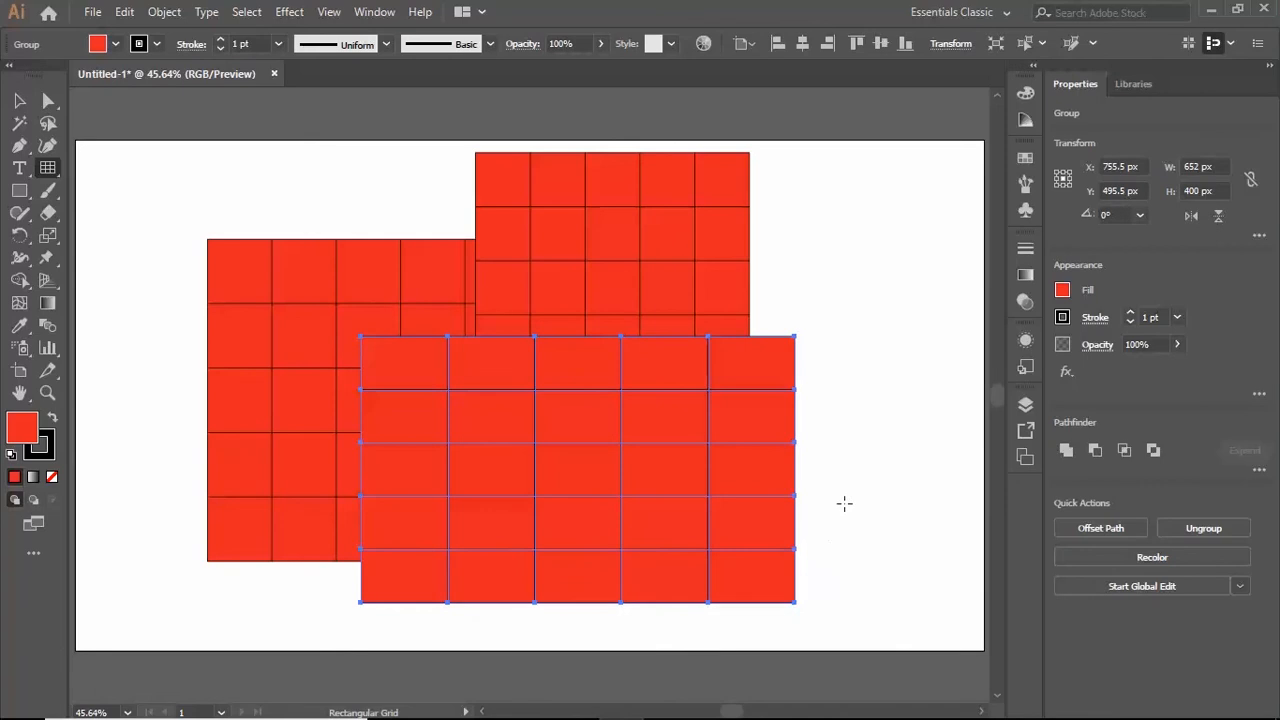